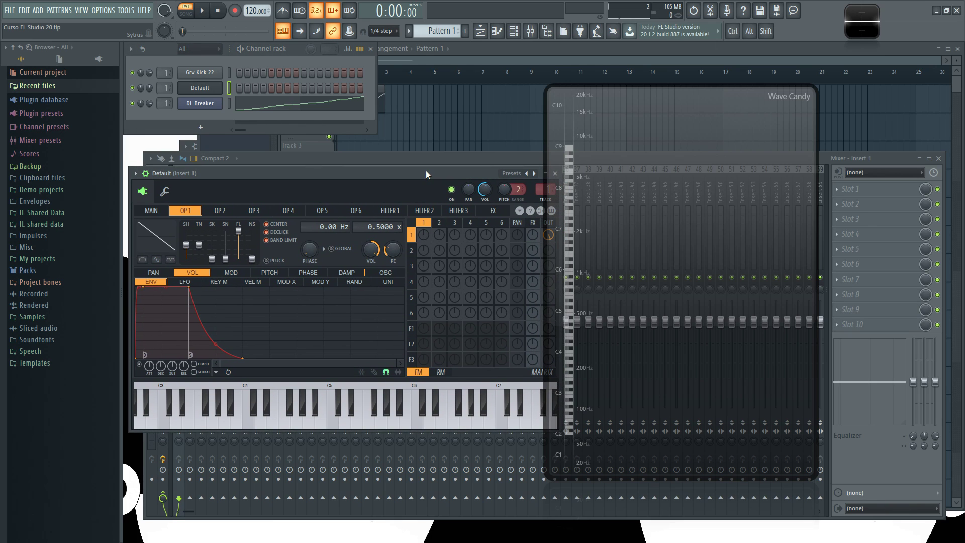
- Narrow the Wave Candy display so it clears the Default synth window, and play test notes on that channel
{"action": "left_click", "coordinate": [209, 93]}
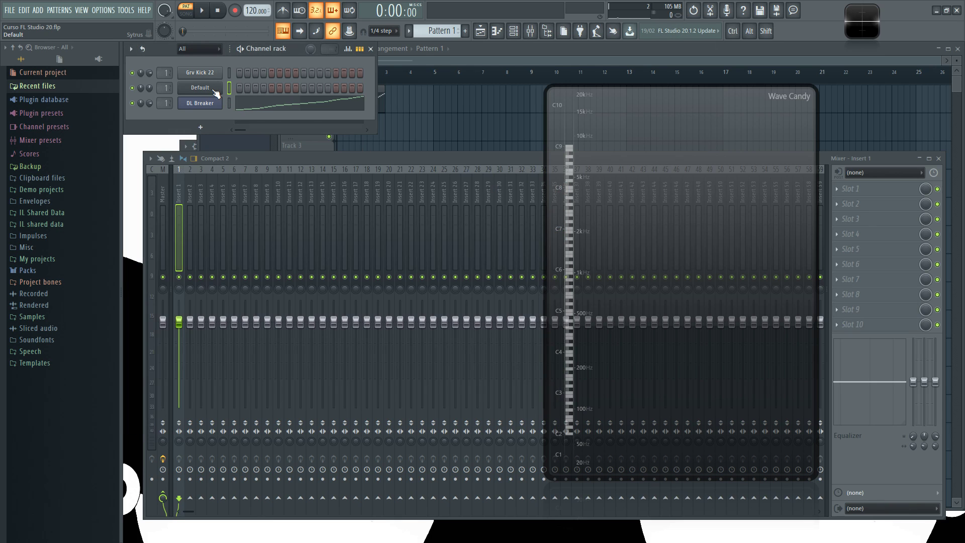
{"action": "left_click", "coordinate": [214, 91]}
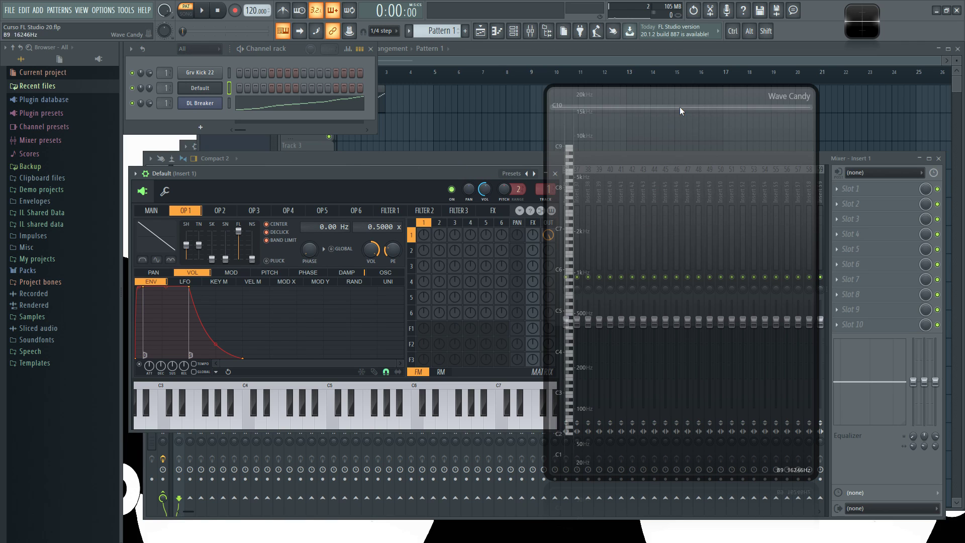
{"action": "left_click_drag", "start_coordinate": [555, 268], "coordinate": [583, 262]}
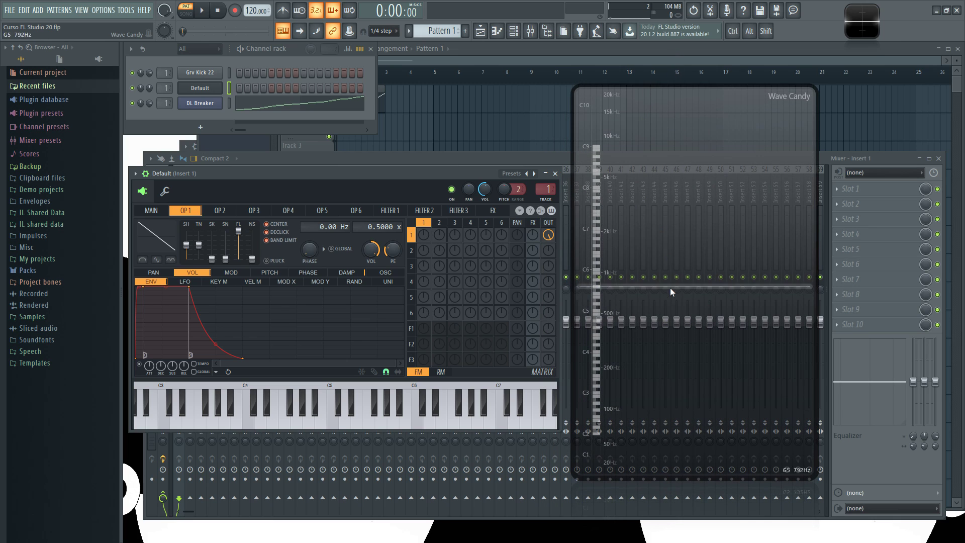
{"action": "key", "text": "z"}
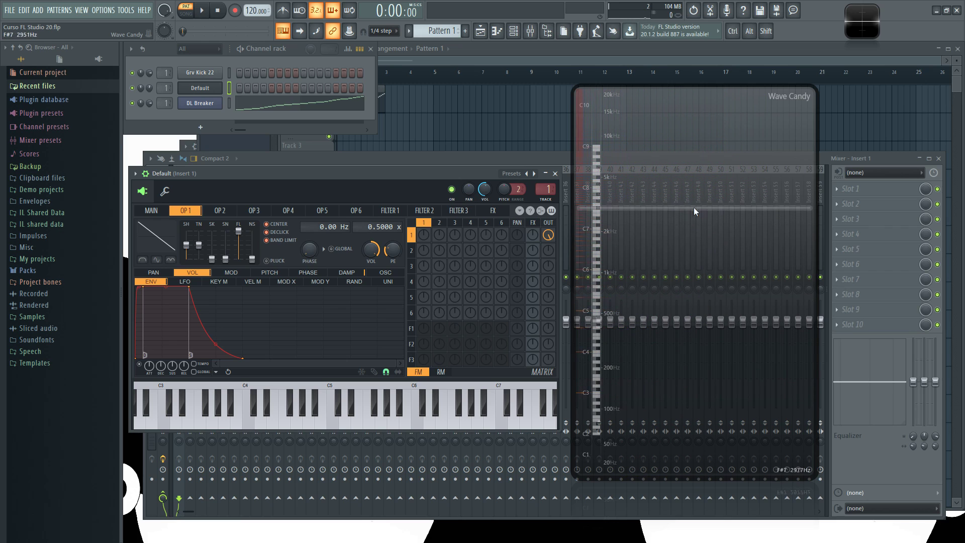
{"action": "key", "text": "z"}
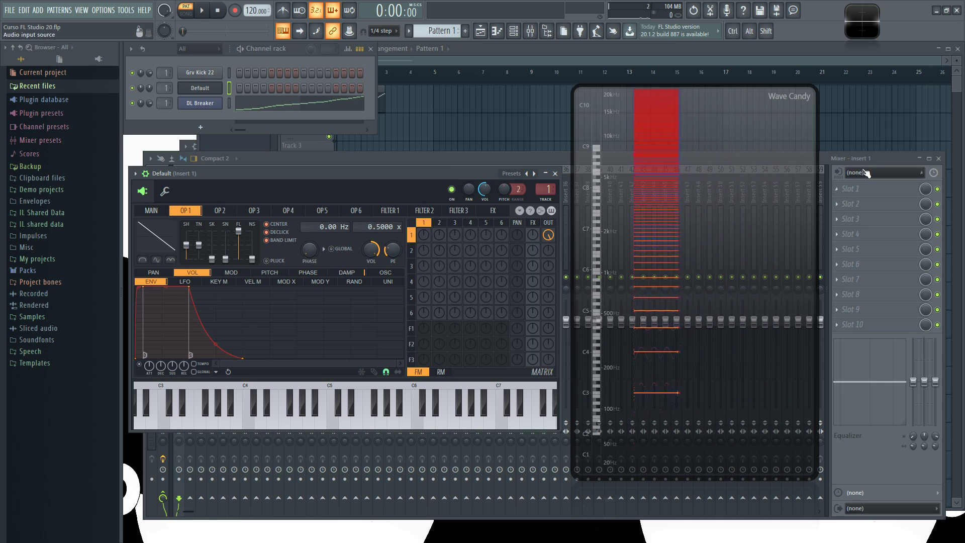
- Load Fruity Phaser into the first effect slot of mixer Insert 1, then detach and reposition its window
{"action": "left_click", "coordinate": [891, 155]}
{"action": "left_click", "coordinate": [838, 191]}
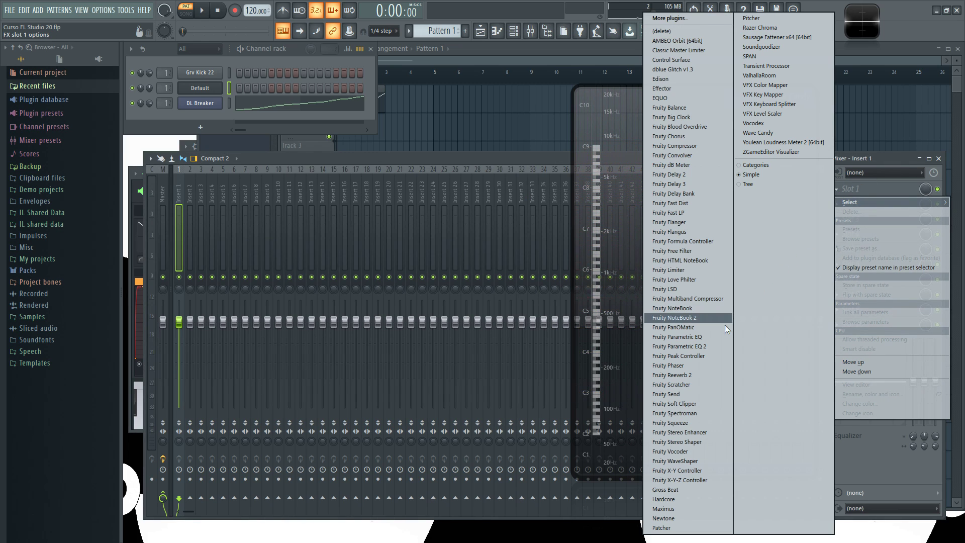
{"action": "left_click", "coordinate": [668, 366]}
{"action": "left_click_drag", "start_coordinate": [313, 77], "coordinate": [378, 209]}
{"action": "left_click", "coordinate": [243, 209]}
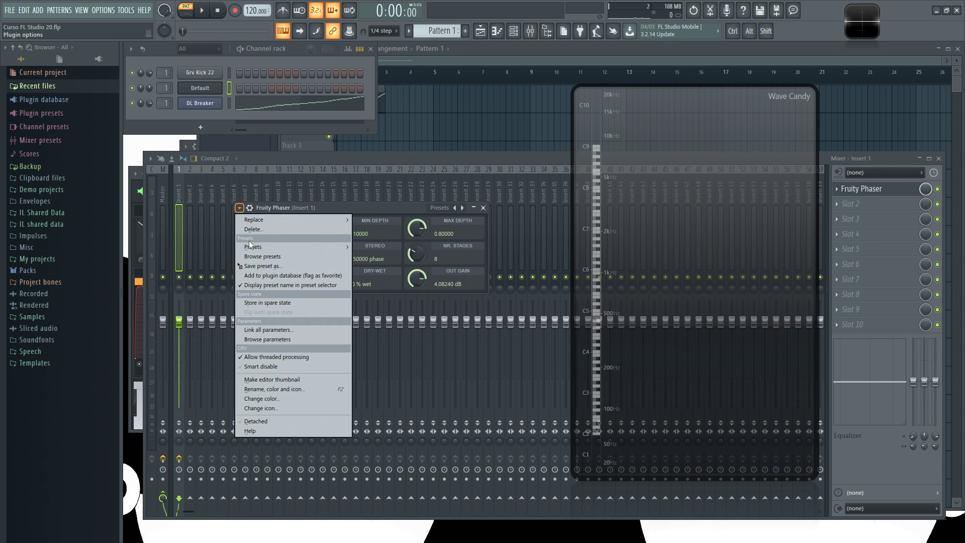
{"action": "left_click", "coordinate": [254, 423]}
{"action": "left_click_drag", "start_coordinate": [344, 212], "coordinate": [394, 186]}
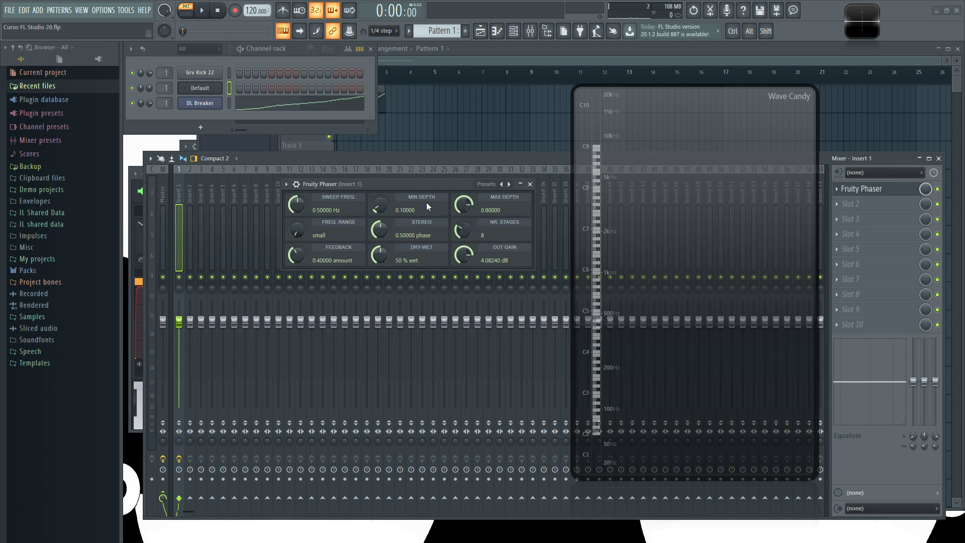
- Audition the Ambience and Sow Low 01 presets of Fruity Phaser
{"action": "key", "text": "z"}
{"action": "left_click", "coordinate": [496, 183]}
{"action": "left_click", "coordinate": [501, 185]}
{"action": "left_click", "coordinate": [502, 188]}
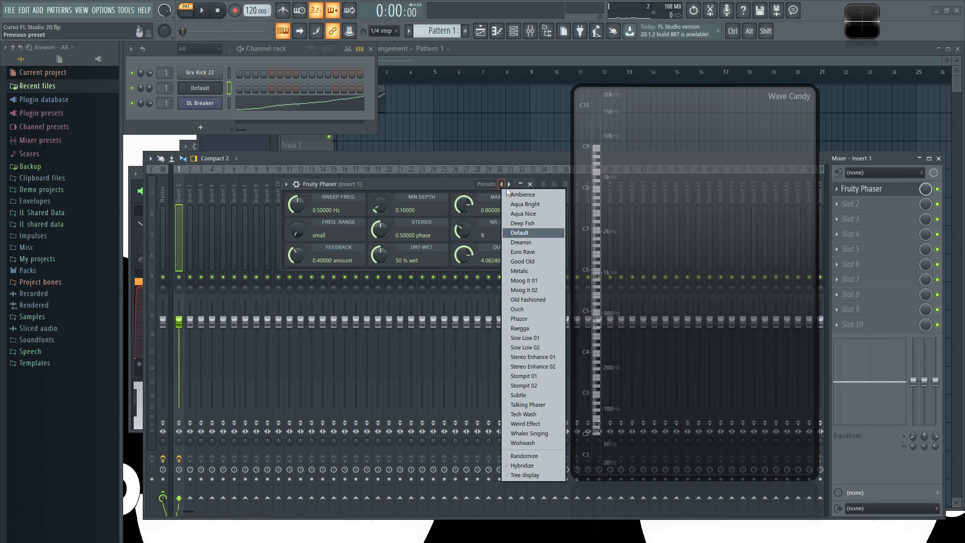
{"action": "left_click", "coordinate": [546, 194]}
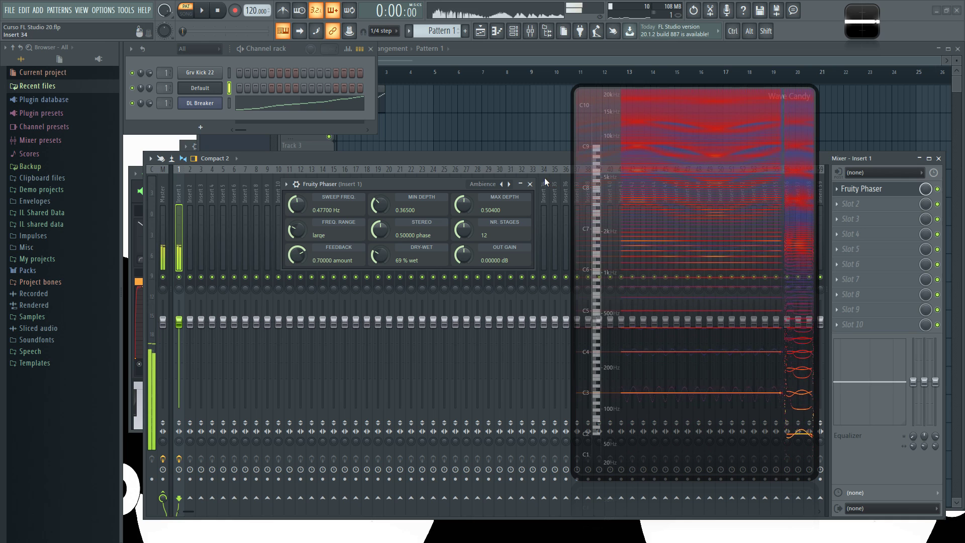
{"action": "left_click", "coordinate": [520, 185]}
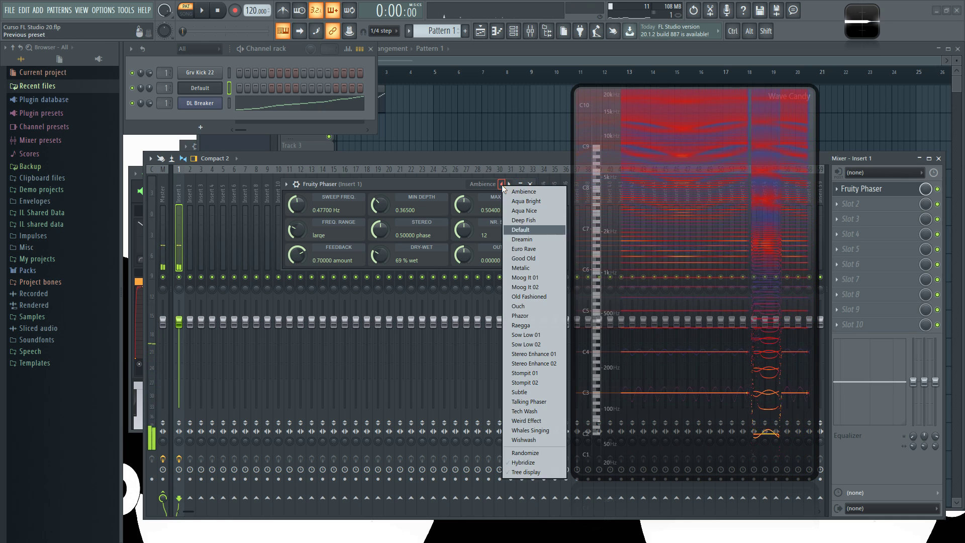
{"action": "left_click", "coordinate": [544, 334]}
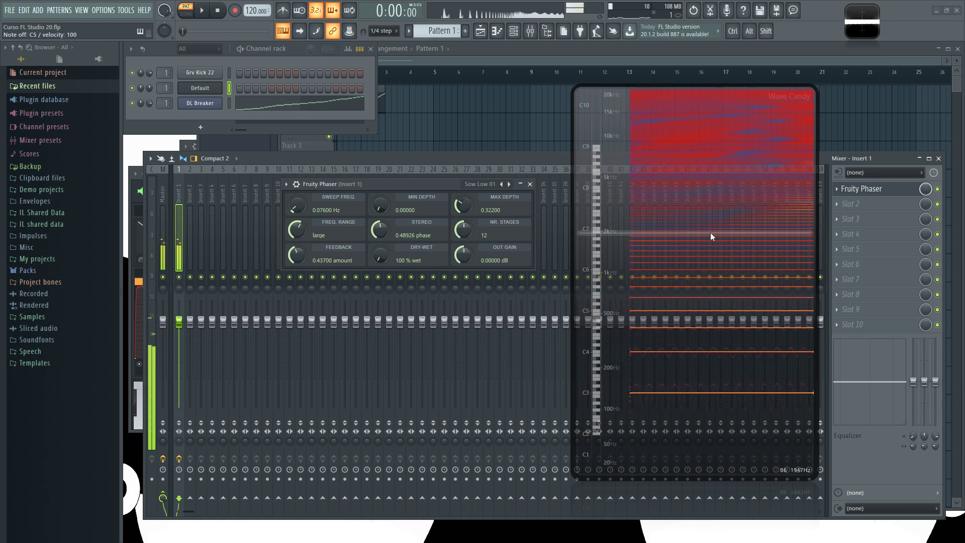
- Audition the Wishwash and Whales Singing presets of Fruity Phaser with played notes
{"action": "left_click", "coordinate": [510, 185]}
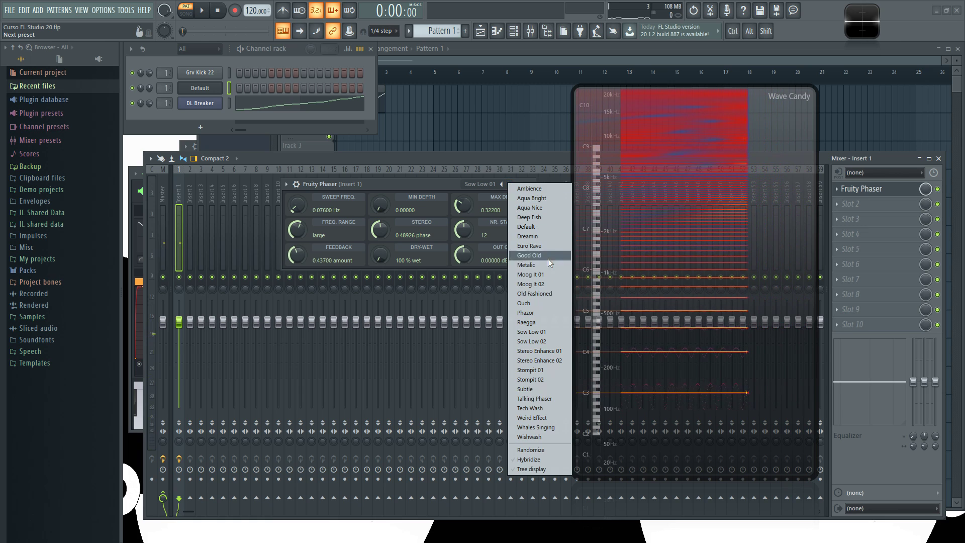
{"action": "left_click", "coordinate": [529, 436]}
{"action": "key", "text": "z"}
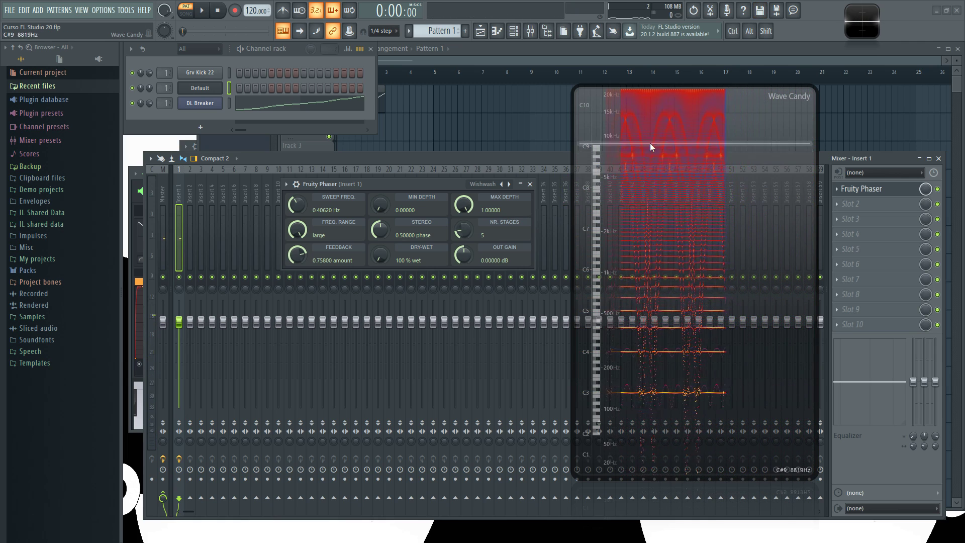
{"action": "right_click", "coordinate": [507, 189]}
{"action": "left_click", "coordinate": [553, 430]}
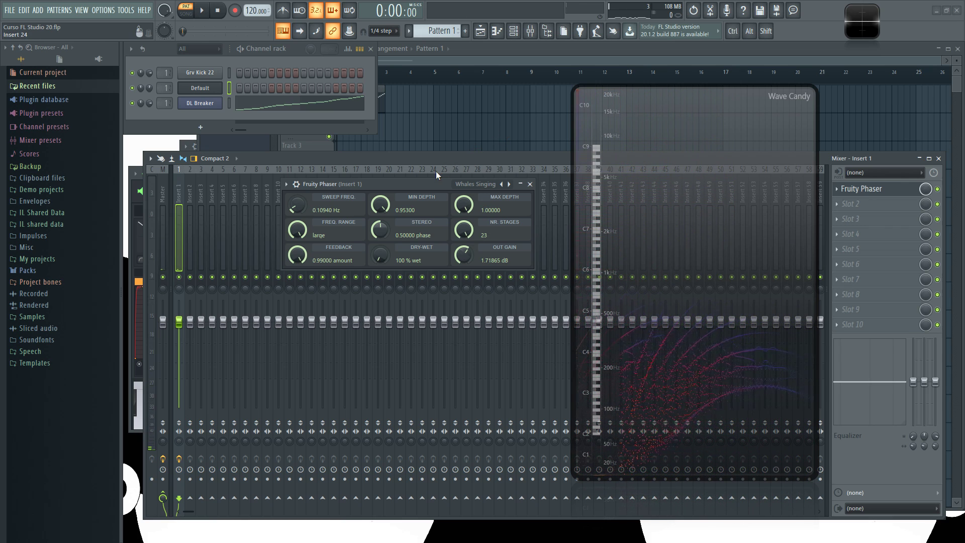
- Load the Default preset in Fruity Phaser and reposition the plugin window
{"action": "left_click_drag", "start_coordinate": [418, 185], "coordinate": [385, 174]}
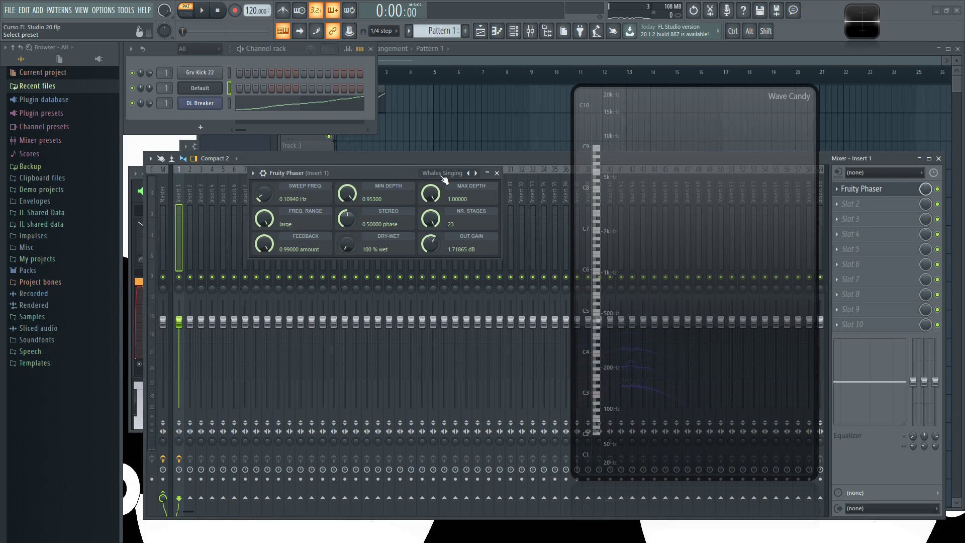
{"action": "left_click", "coordinate": [463, 174]}
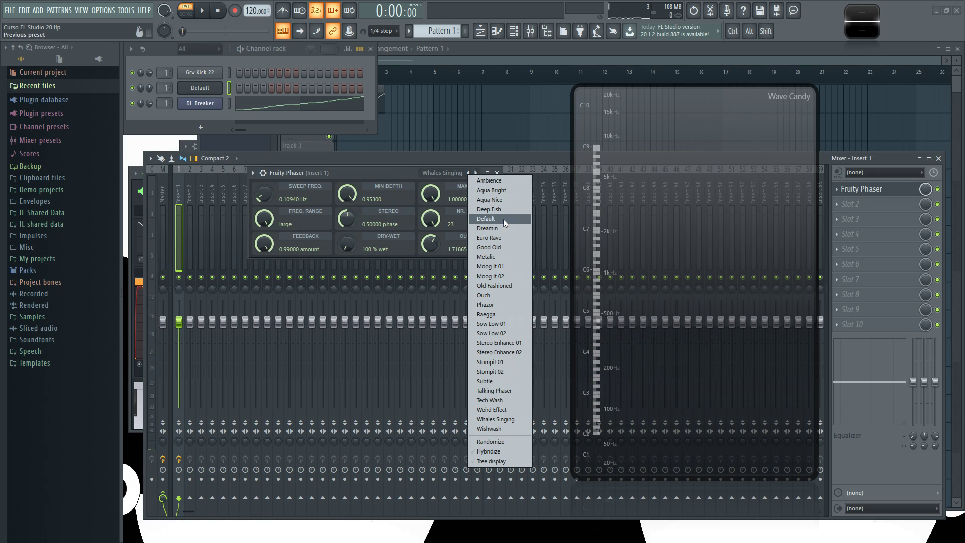
{"action": "left_click", "coordinate": [489, 220]}
{"action": "left_click_drag", "start_coordinate": [377, 170], "coordinate": [386, 173]}
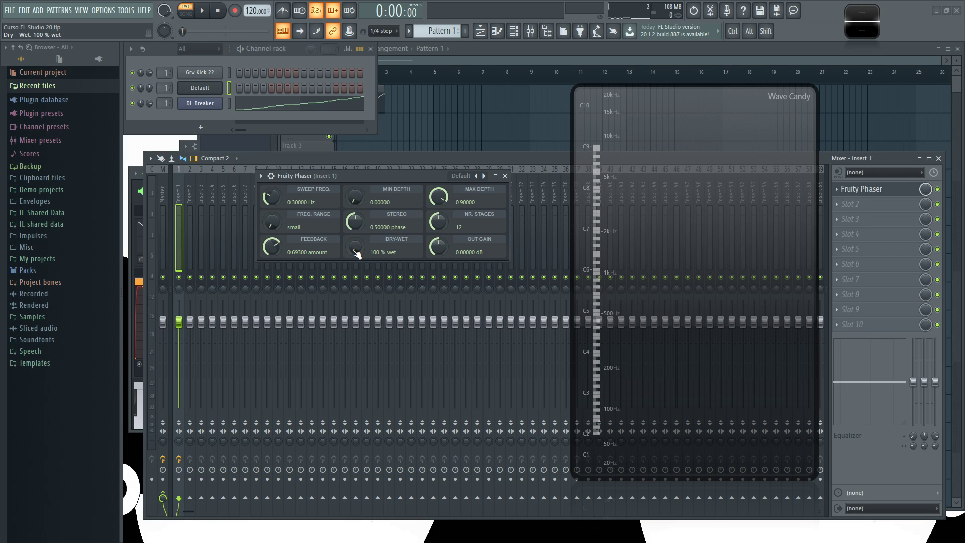
- Set Fruity Phaser's dry-wet mix to 0 % wet and play repeated notes to compare the dry and phased sound
{"action": "key", "text": "z"}
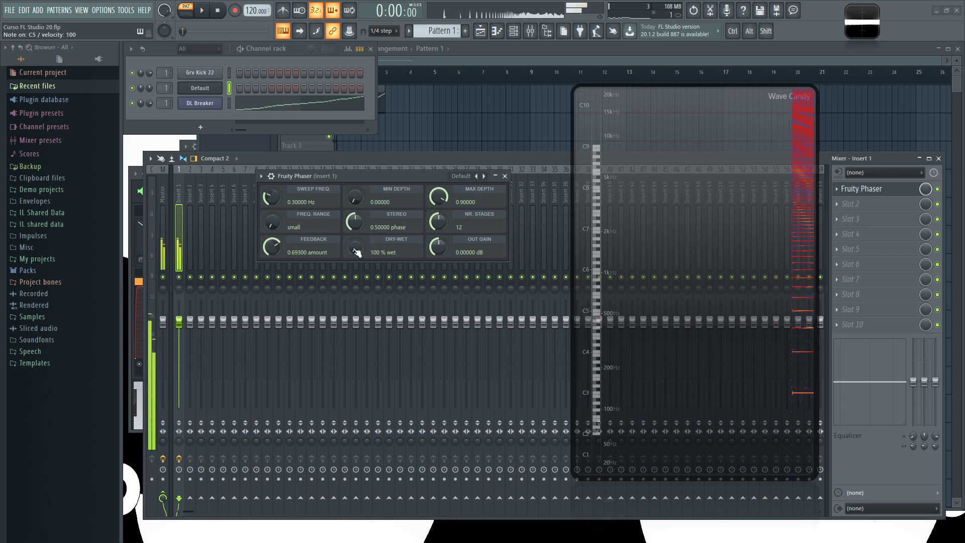
{"action": "left_click_drag", "start_coordinate": [356, 251], "coordinate": [357, 301]}
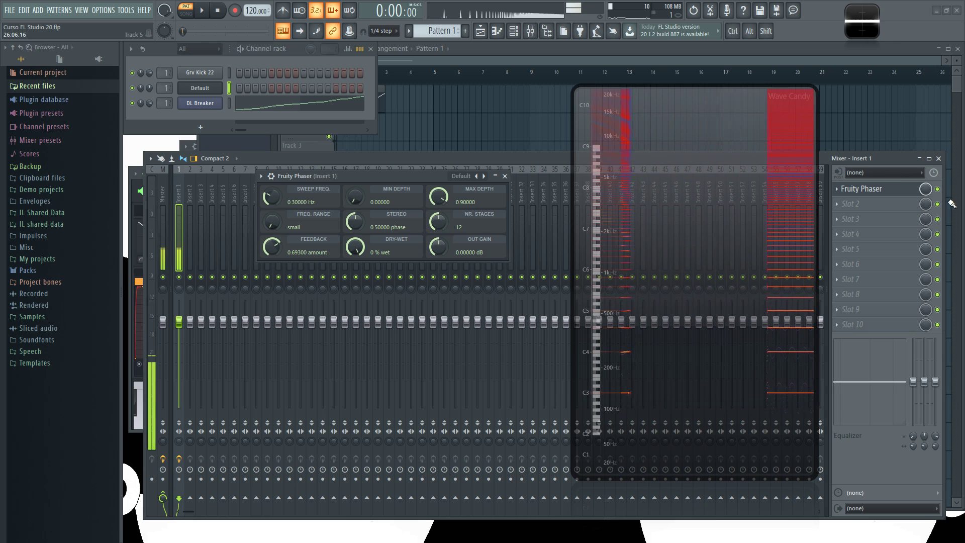
{"action": "key", "text": "z"}
{"action": "key", "text": "z"}
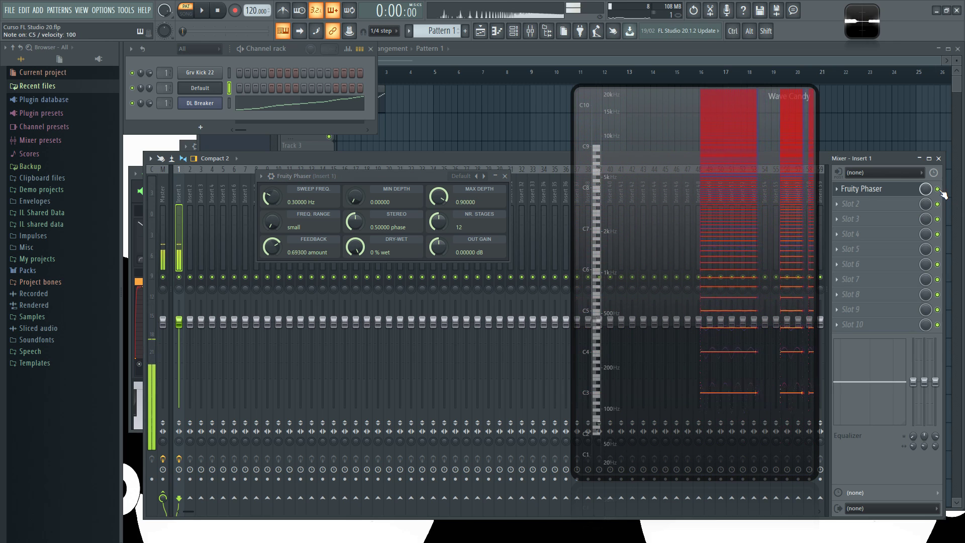
{"action": "key", "text": "z"}
{"action": "key", "text": "z"}
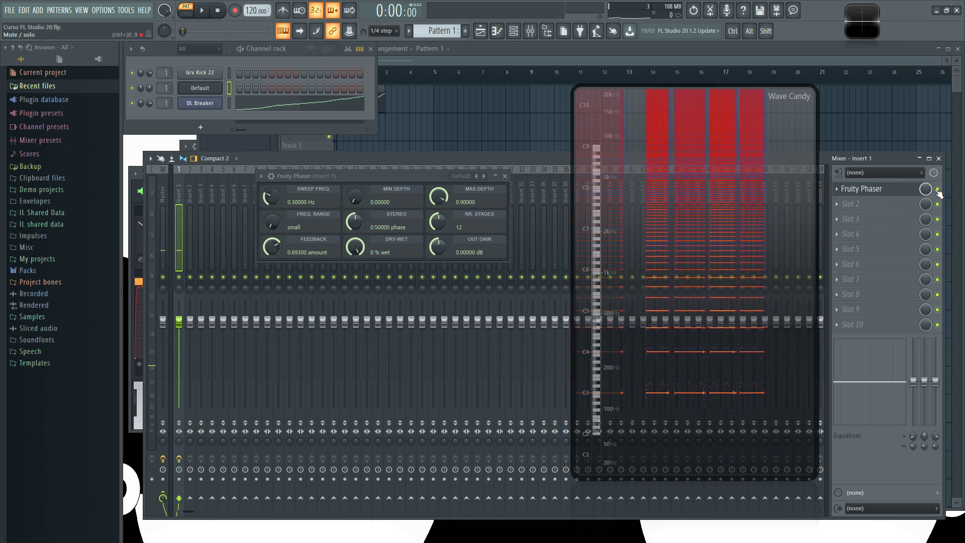
- Close the mixer and the Default synth window, and move the Fruity Phaser window slightly upward
{"action": "left_click", "coordinate": [938, 158]}
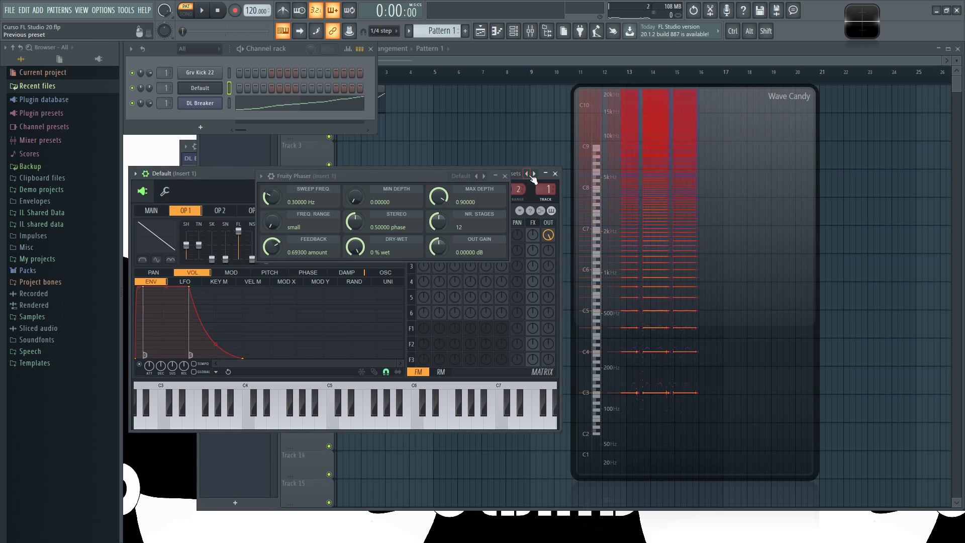
{"action": "left_click", "coordinate": [555, 173]}
{"action": "left_click_drag", "start_coordinate": [411, 176], "coordinate": [401, 168]}
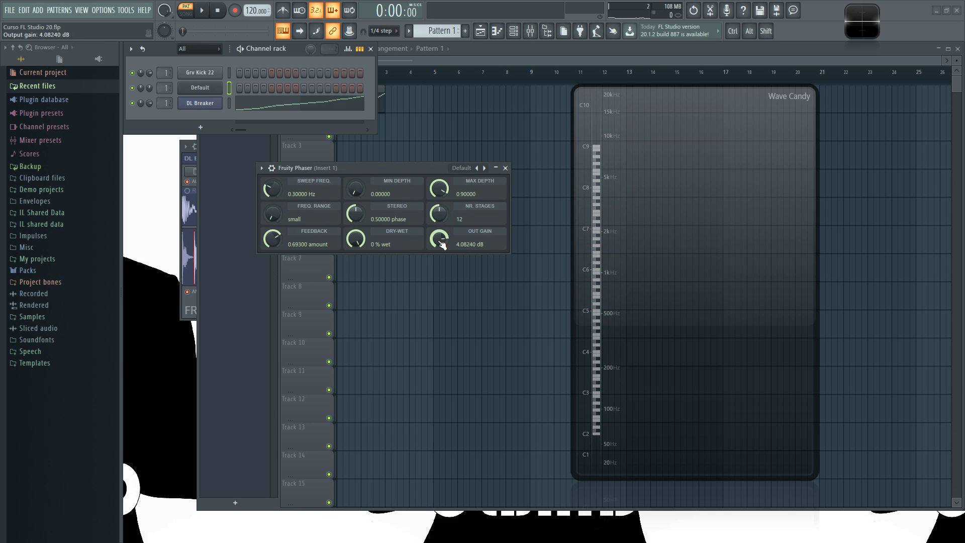
- Set Fruity Phaser's output gain to 1.05849 dB and its dry-wet mix to 100 % wet, and nudge its window
{"action": "left_click_drag", "start_coordinate": [438, 239], "coordinate": [373, 248]}
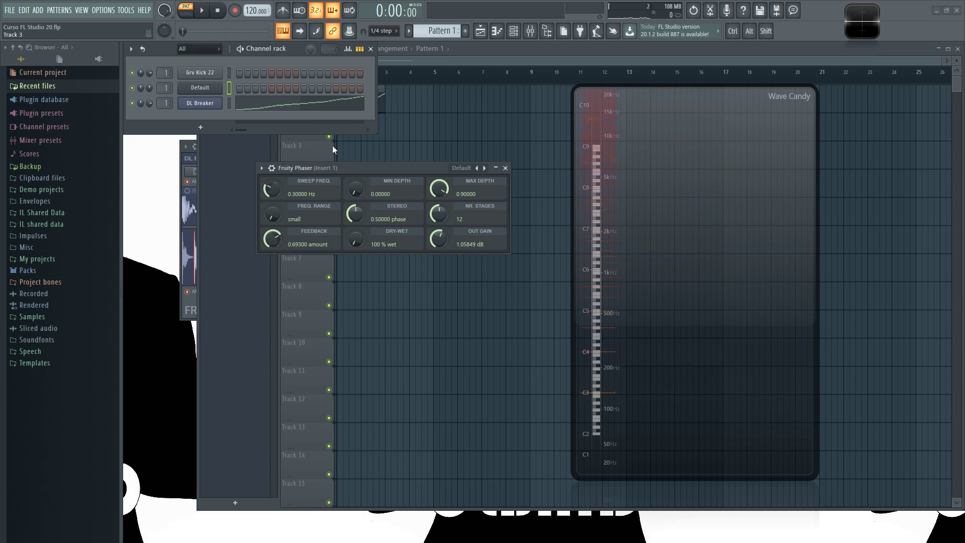
{"action": "left_click_drag", "start_coordinate": [355, 168], "coordinate": [348, 171]}
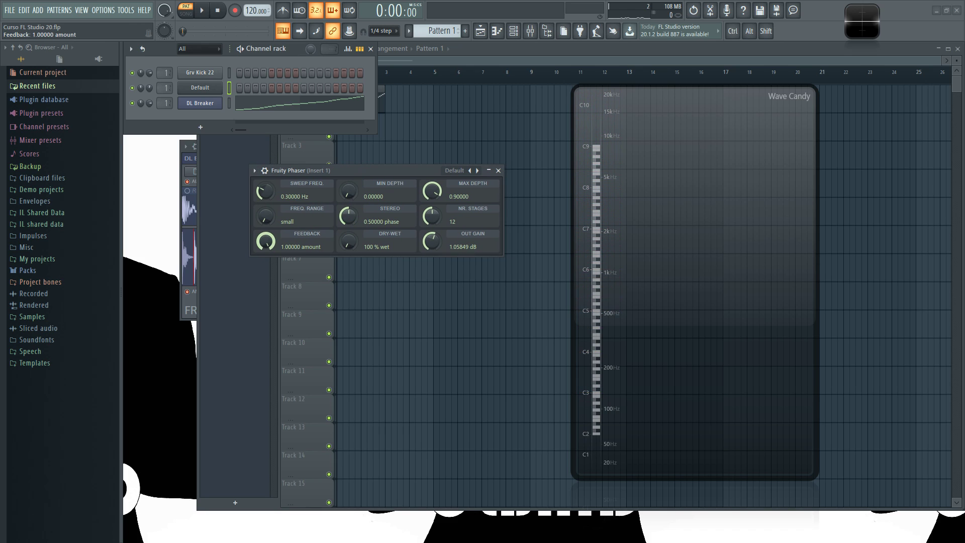
- Raise Fruity Phaser's feedback amount to 1.00000 and play notes to hear its effect
{"action": "key", "text": "z"}
{"action": "left_click_drag", "start_coordinate": [272, 246], "coordinate": [273, 271]}
{"action": "key", "text": "z"}
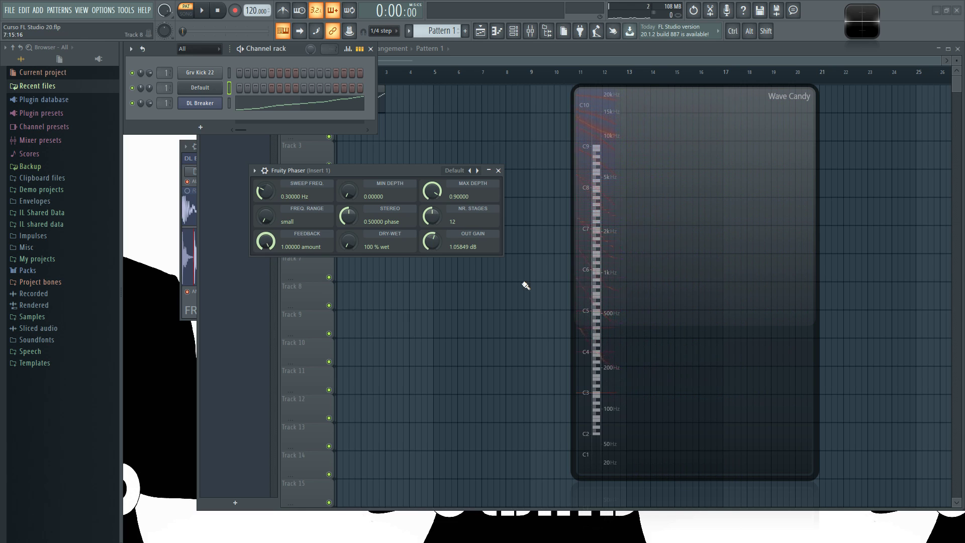
{"action": "key", "text": "z"}
- Lower Fruity Phaser's feedback amount to 0.00000 and play notes to compare the result
{"action": "left_click_drag", "start_coordinate": [265, 241], "coordinate": [265, 245]}
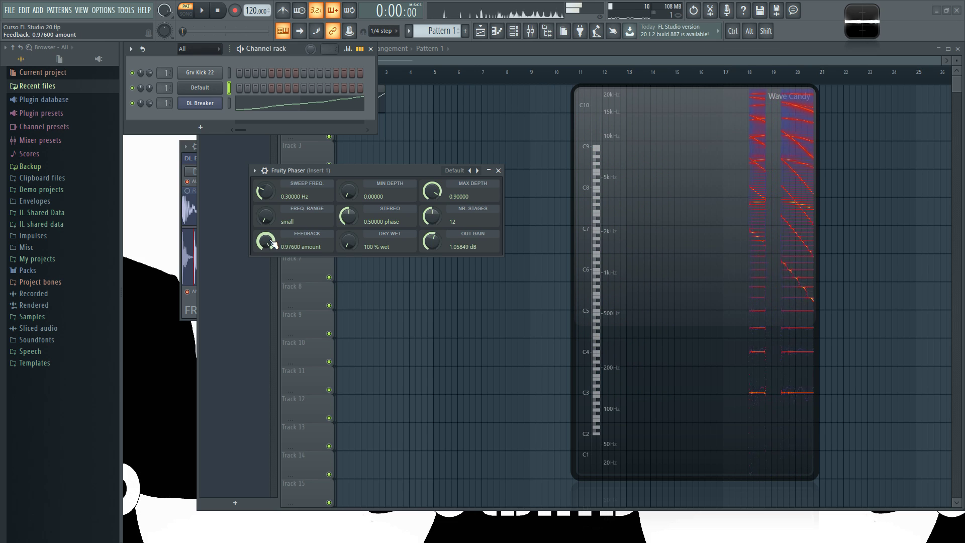
{"action": "left_click_drag", "start_coordinate": [272, 243], "coordinate": [278, 245]}
{"action": "key", "text": "z"}
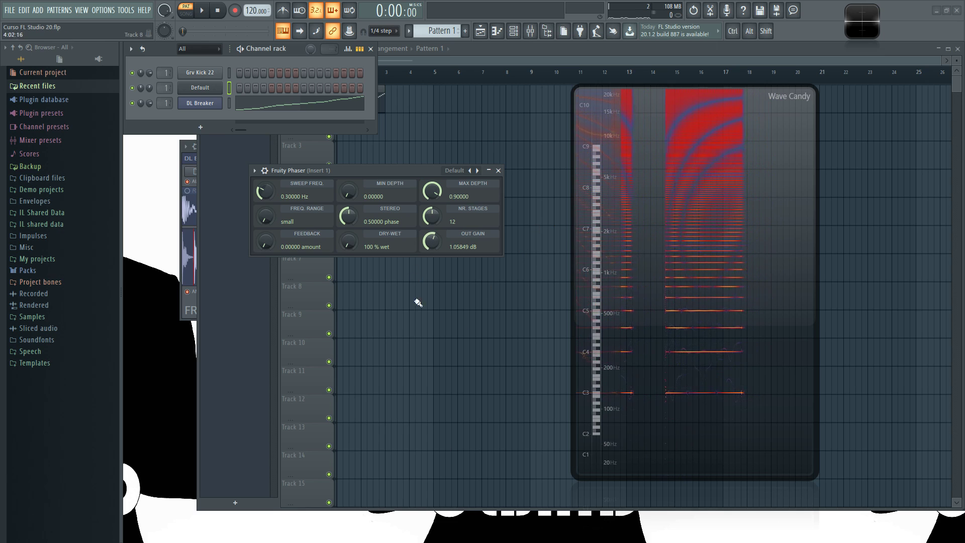
{"action": "key", "text": "z"}
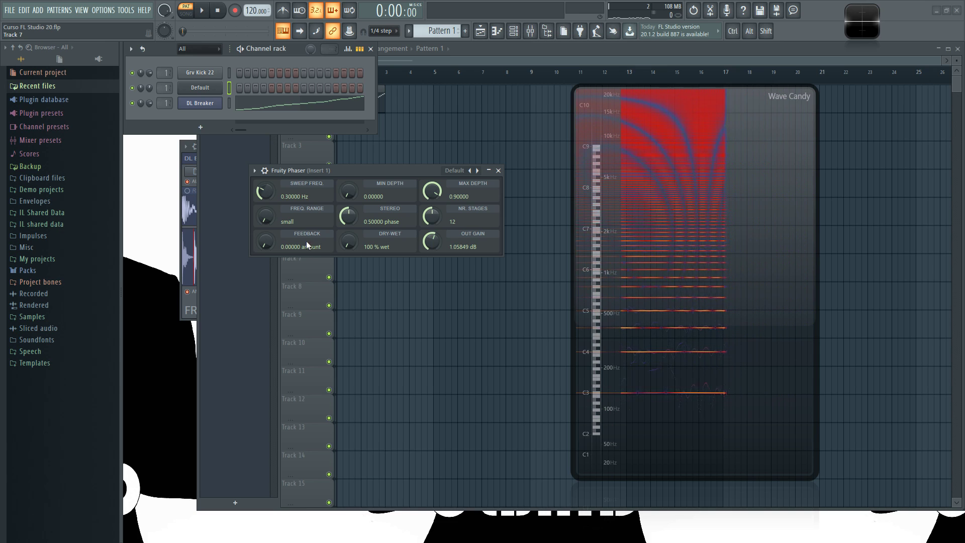
- Set Fruity Phaser's feedback to 0.40000, min depth to 0.10000 and sweep frequency to 0.55640 Hz, and play a test note
{"action": "left_click_drag", "start_coordinate": [264, 242], "coordinate": [265, 229]}
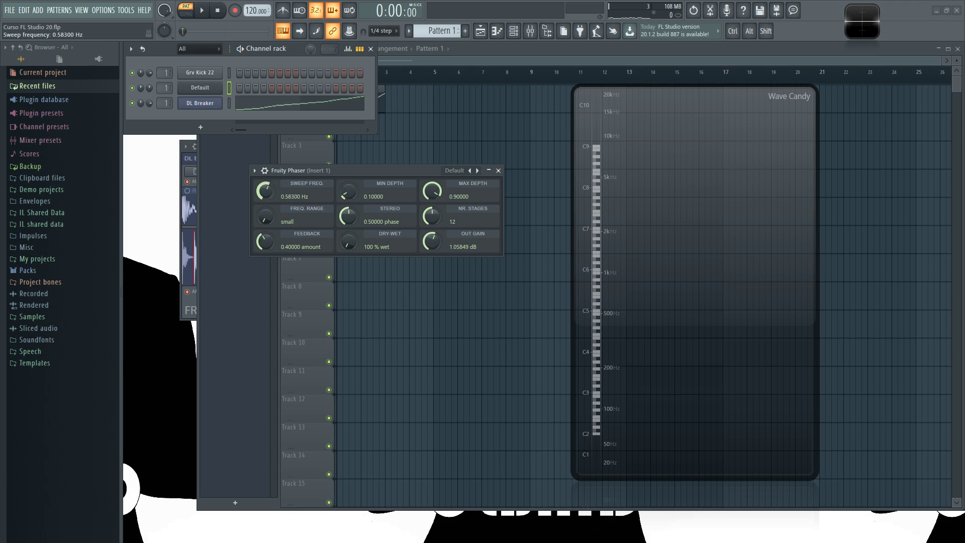
{"action": "left_click_drag", "start_coordinate": [264, 190], "coordinate": [265, 189]}
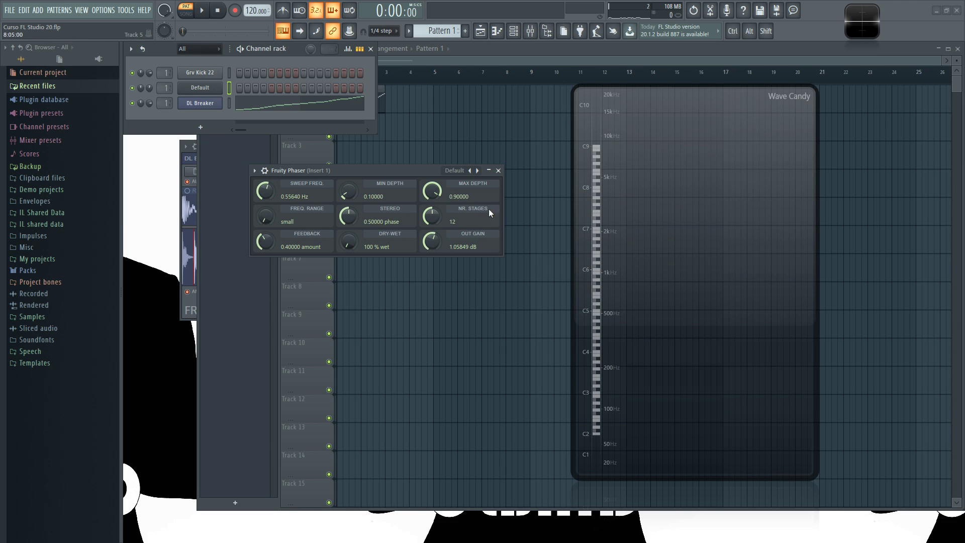
{"action": "key", "text": "z"}
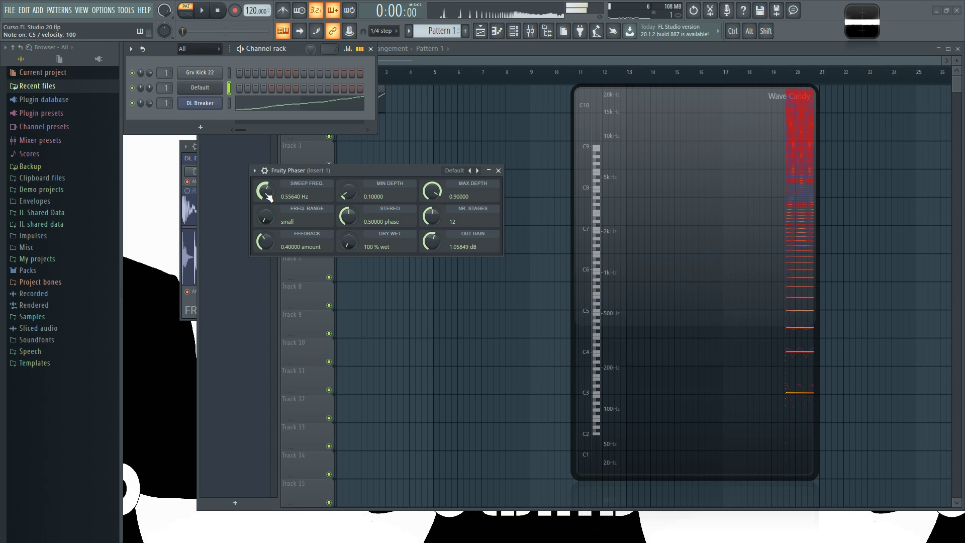
- Lower Fruity Phaser's sweep frequency to 0.00000 Hz and play a note to hear the difference
{"action": "left_click_drag", "start_coordinate": [270, 196], "coordinate": [270, 236]}
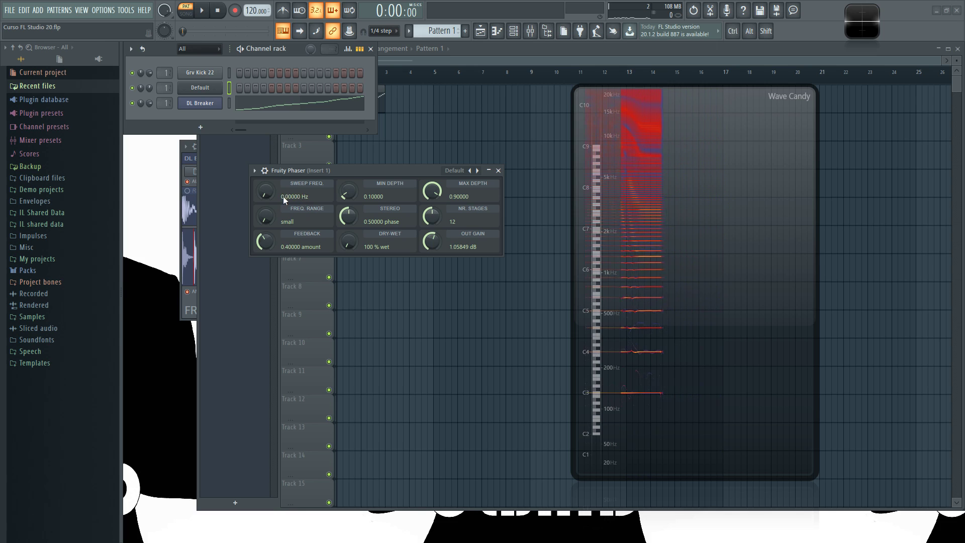
{"action": "key", "text": "z"}
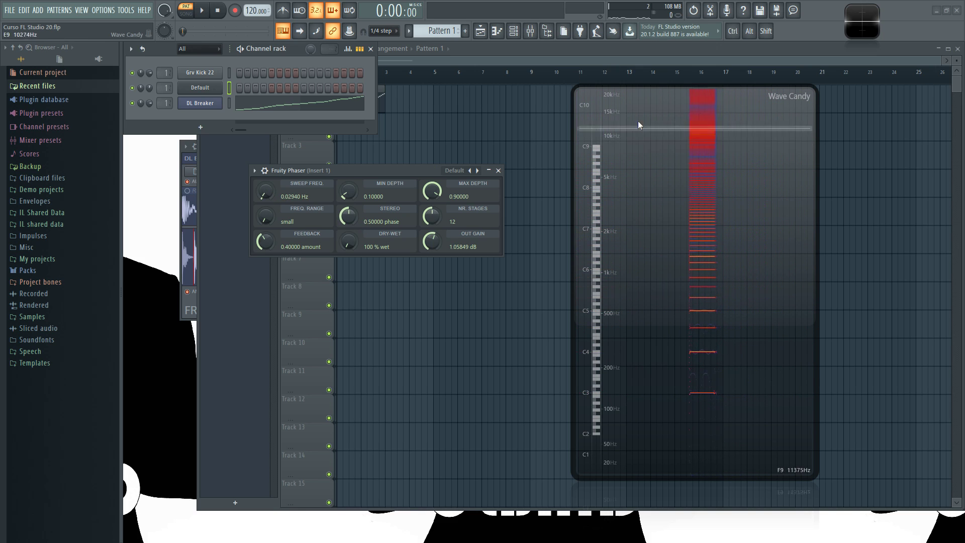
- Raise Fruity Phaser's sweep frequency gradually to 1.00000 Hz during a held note, and bring it back to 0.50000 Hz
{"action": "left_click_drag", "start_coordinate": [270, 200], "coordinate": [269, 197]}
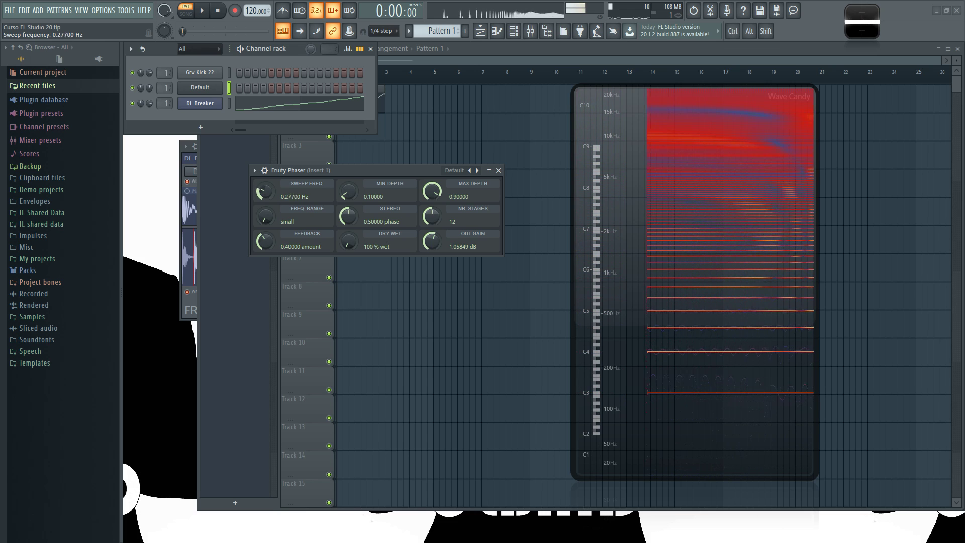
{"action": "scroll", "coordinate": [278, 202], "scroll_direction": "up", "scroll_amount": 3}
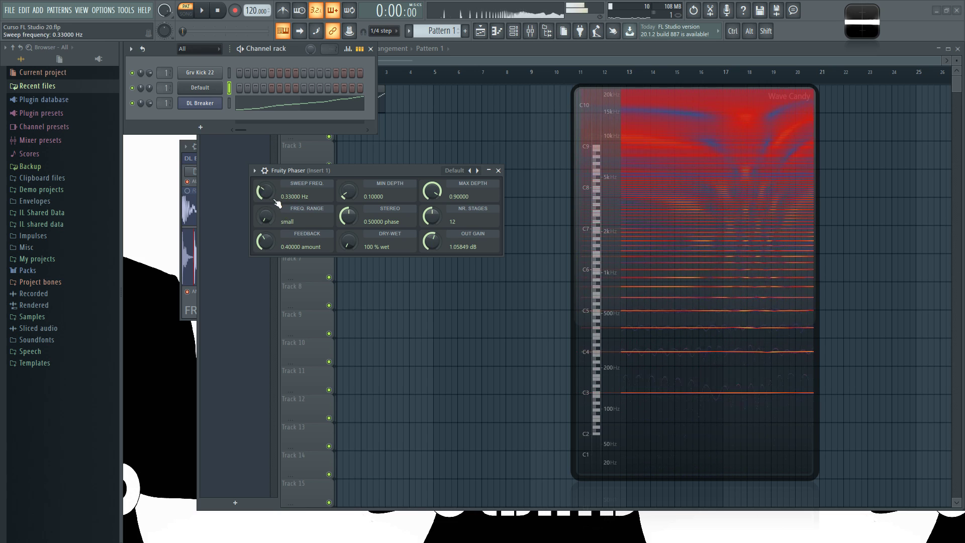
{"action": "scroll", "coordinate": [272, 200], "scroll_direction": "up", "scroll_amount": 5}
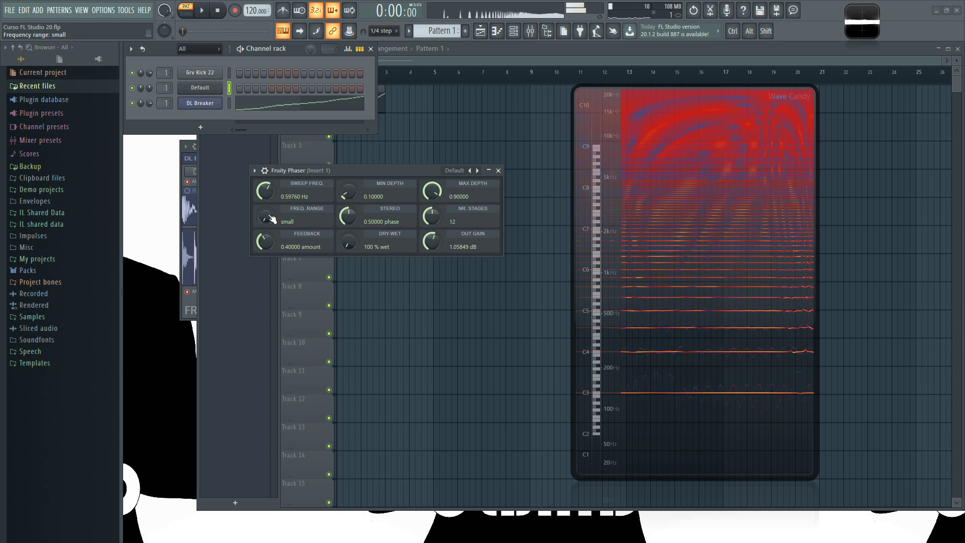
{"action": "scroll", "coordinate": [267, 193], "scroll_direction": "up", "scroll_amount": 5}
{"action": "scroll", "coordinate": [267, 194], "scroll_direction": "up", "scroll_amount": 2}
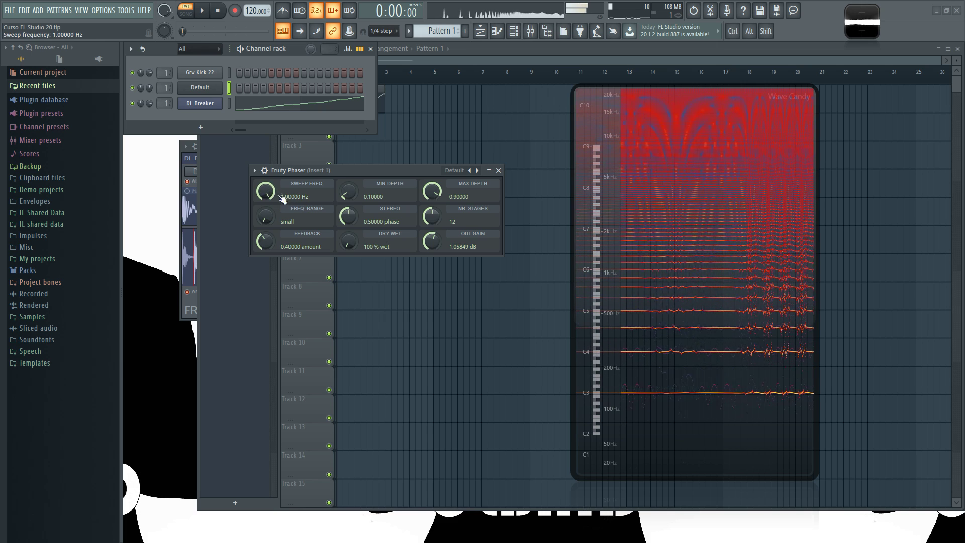
{"action": "scroll", "coordinate": [280, 197], "scroll_direction": "down", "scroll_amount": 8}
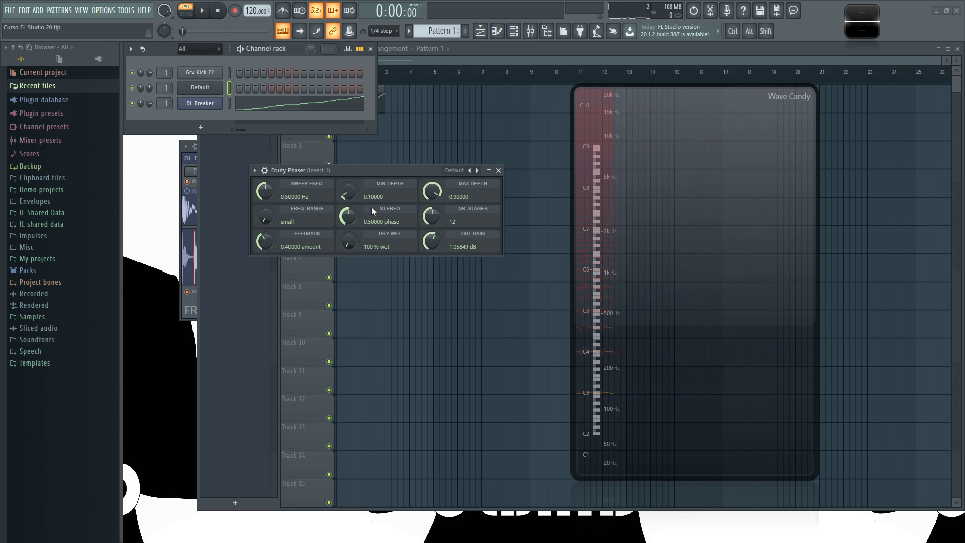
- Set Fruity Phaser's min and max depth to 0.00000, play a note, and compare it with max depth at 1.00000
{"action": "scroll", "coordinate": [347, 191], "scroll_direction": "up", "scroll_amount": 2}
{"action": "scroll", "coordinate": [431, 190], "scroll_direction": "down", "scroll_amount": 10}
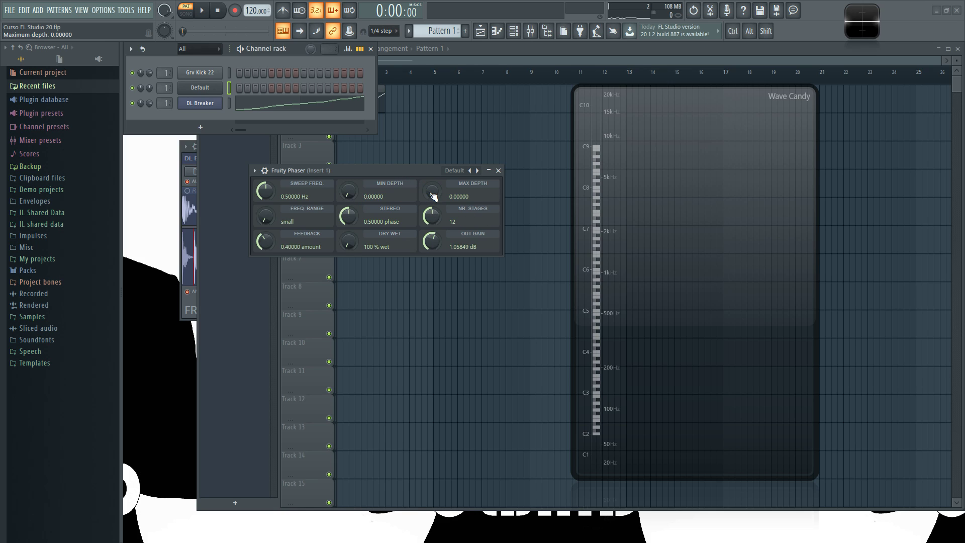
{"action": "key", "text": "z"}
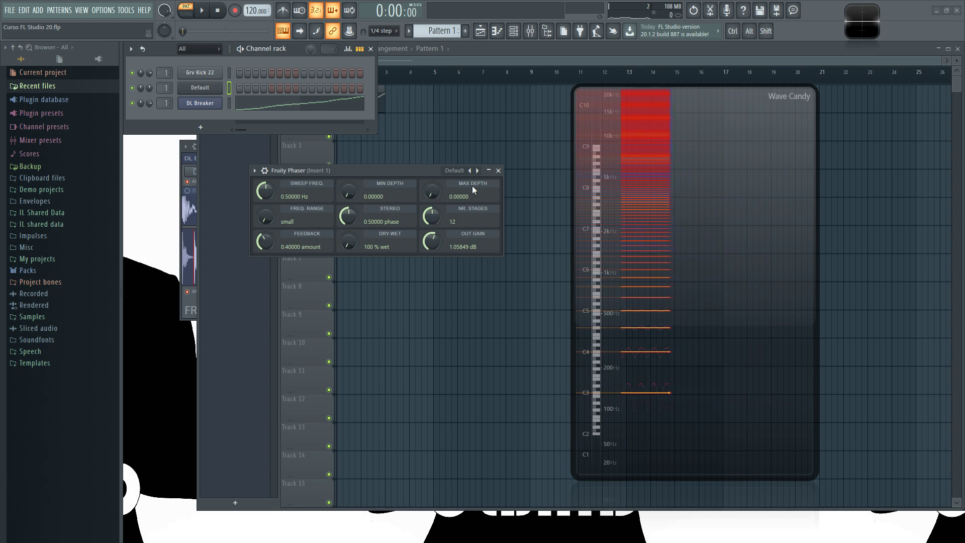
{"action": "left_click_drag", "start_coordinate": [431, 191], "coordinate": [431, 166]}
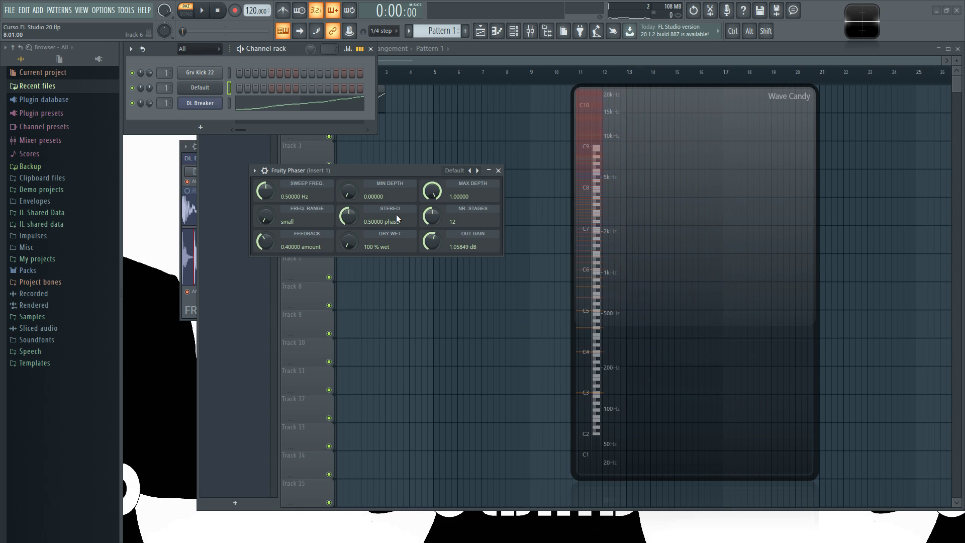
{"action": "key", "text": "z"}
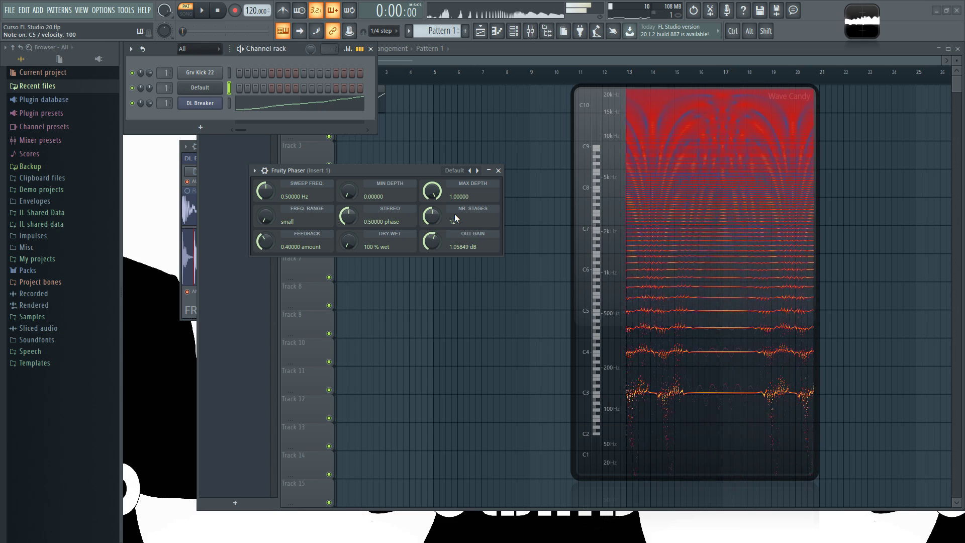
- Try min depth 1.00000 with max depth 0.00000, restore them to 0.00000 and 1.00000, and play notes to compare
{"action": "left_click_drag", "start_coordinate": [348, 191], "coordinate": [348, 151]}
{"action": "left_click_drag", "start_coordinate": [431, 195], "coordinate": [463, 237]}
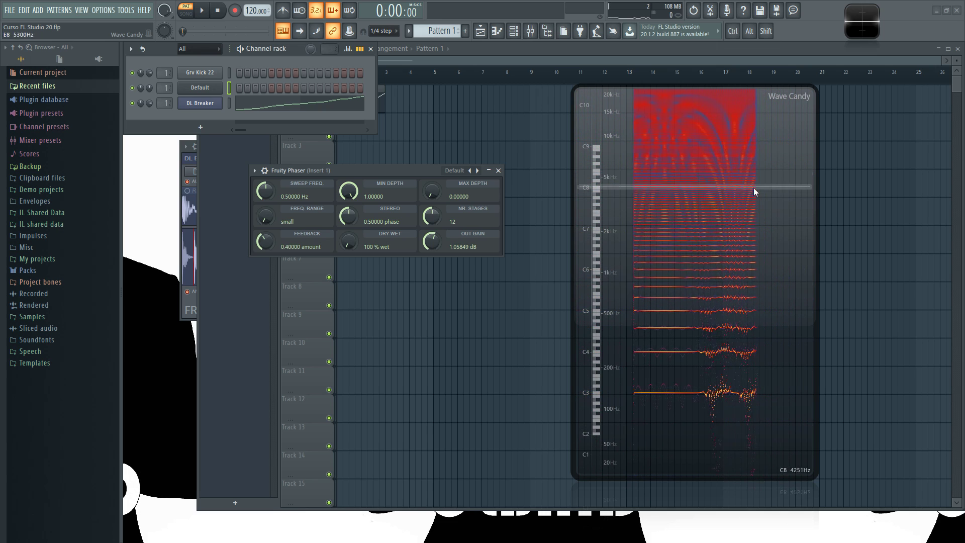
{"action": "left_click_drag", "start_coordinate": [349, 191], "coordinate": [348, 216]}
{"action": "left_click_drag", "start_coordinate": [437, 196], "coordinate": [438, 171]}
{"action": "key", "text": "z"}
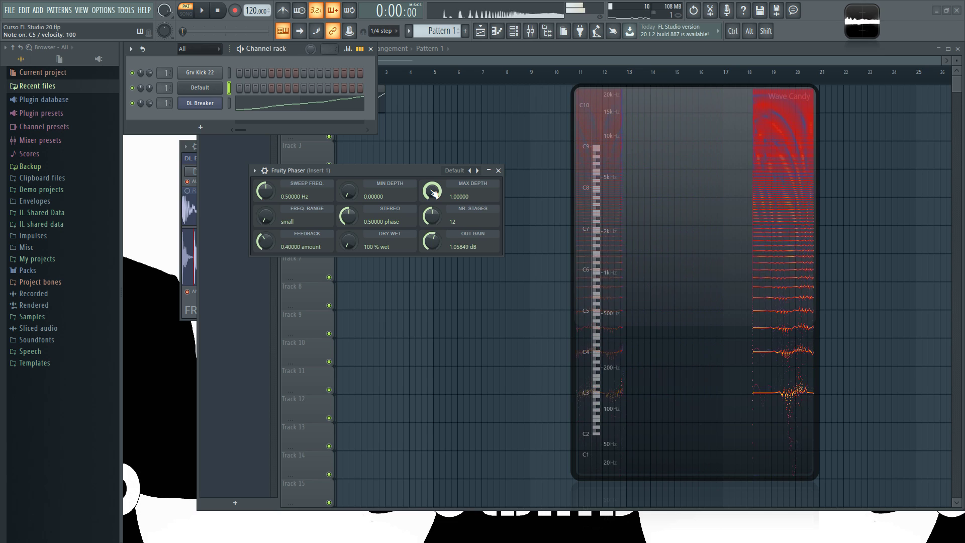
- Narrow Fruity Phaser's depth range to min 0.11000 and max 0.90000, playing test notes to hear the change
{"action": "left_click_drag", "start_coordinate": [353, 200], "coordinate": [356, 193]}
{"action": "left_click_drag", "start_coordinate": [431, 190], "coordinate": [382, 197]}
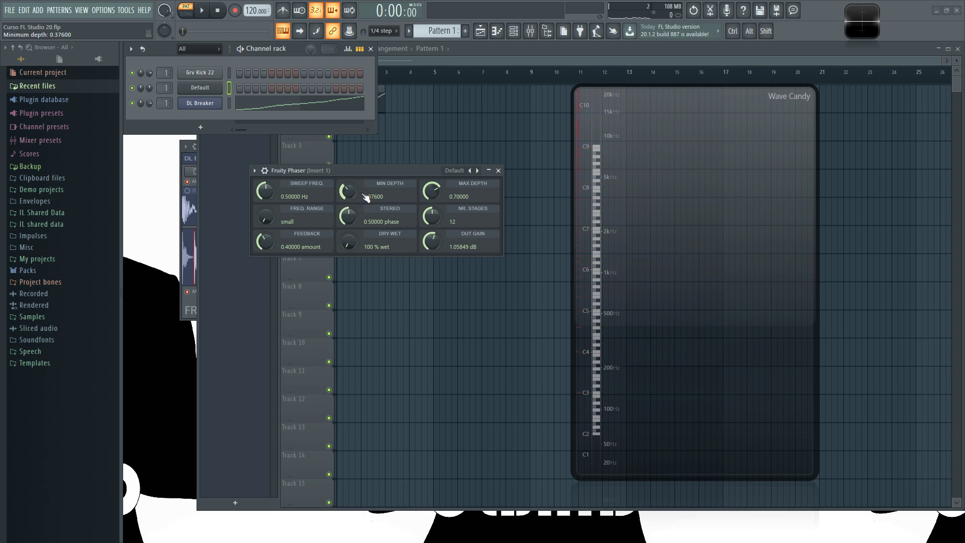
{"action": "scroll", "coordinate": [359, 197], "scroll_direction": "up", "scroll_amount": 1}
{"action": "scroll", "coordinate": [360, 197], "scroll_direction": "down", "scroll_amount": 10}
{"action": "scroll", "coordinate": [428, 197], "scroll_direction": "up", "scroll_amount": 10}
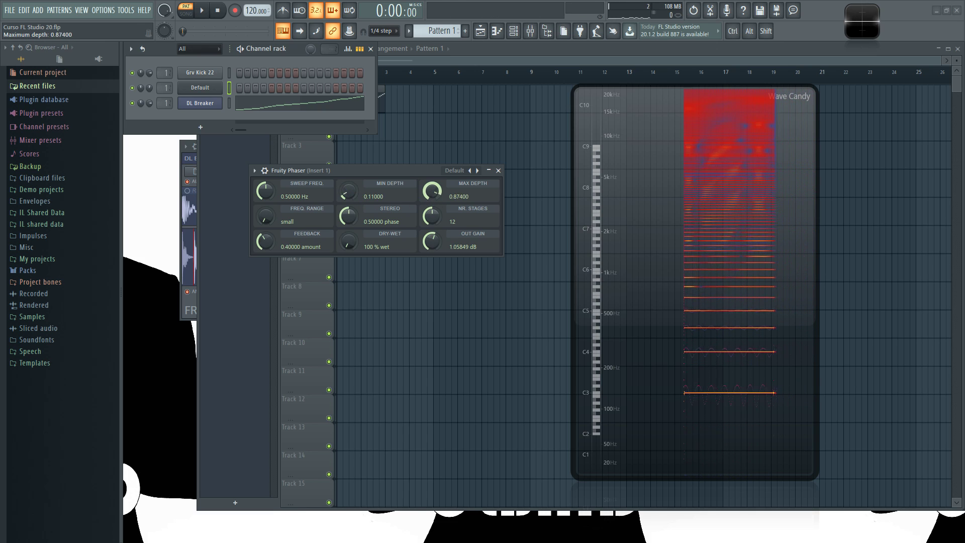
{"action": "key", "text": "z"}
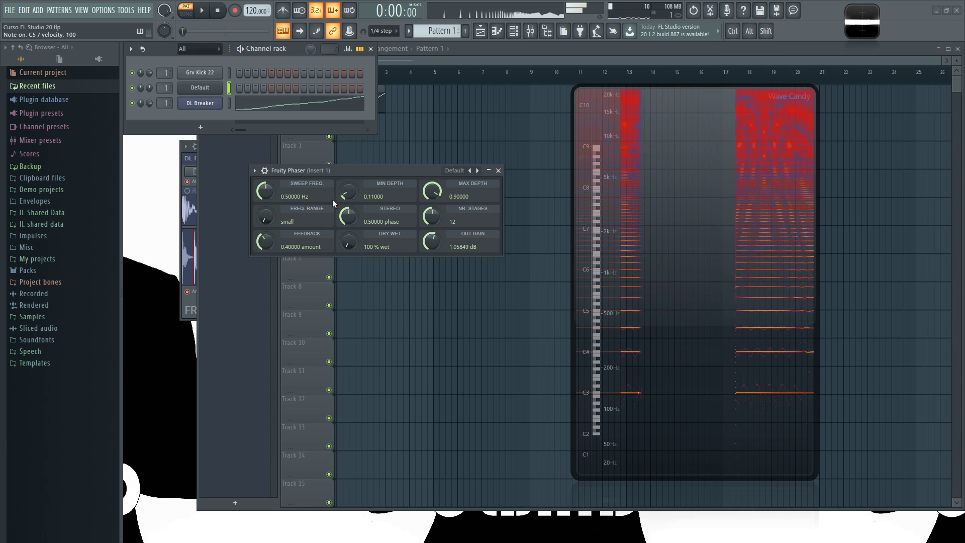
- Set min depth to 0.42500 and frequency range to large, and raise the stereo phase in stages to 1.00000 while playing notes
{"action": "left_click_drag", "start_coordinate": [355, 203], "coordinate": [384, 193]}
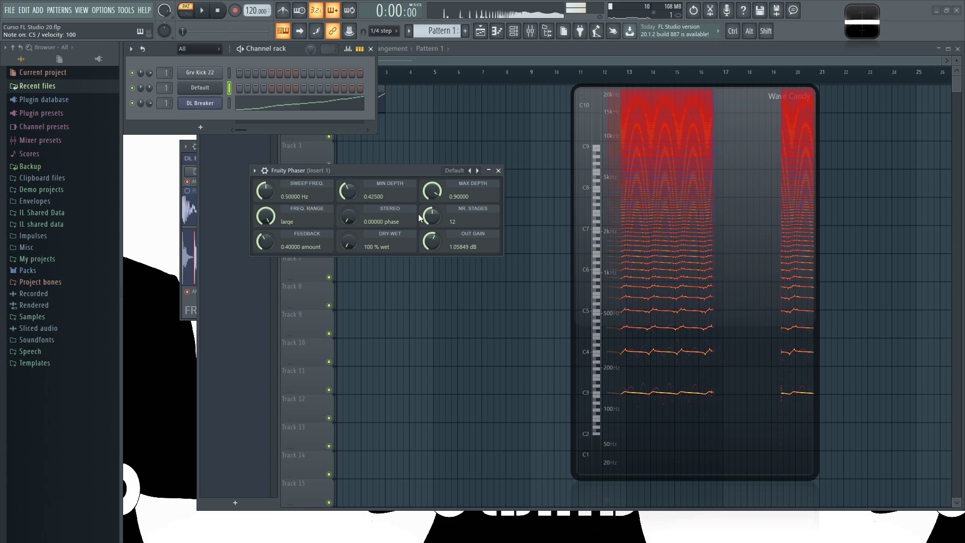
{"action": "left_click_drag", "start_coordinate": [348, 217], "coordinate": [348, 198]}
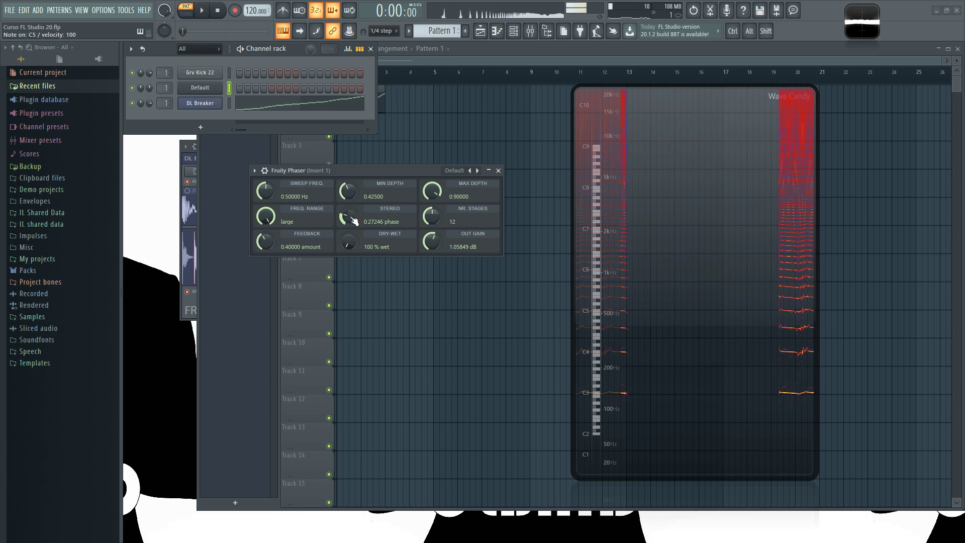
{"action": "left_click_drag", "start_coordinate": [354, 221], "coordinate": [354, 214]}
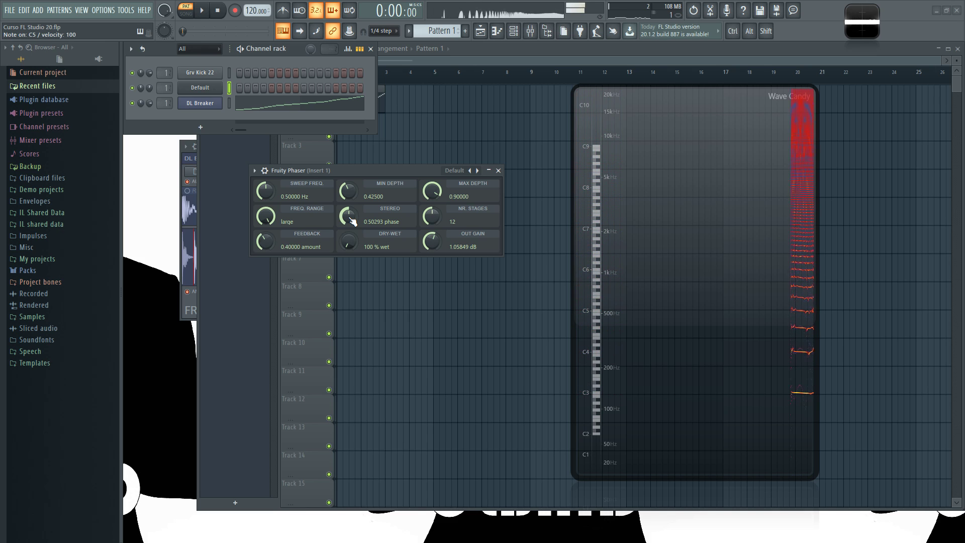
{"action": "left_click_drag", "start_coordinate": [353, 221], "coordinate": [354, 201]}
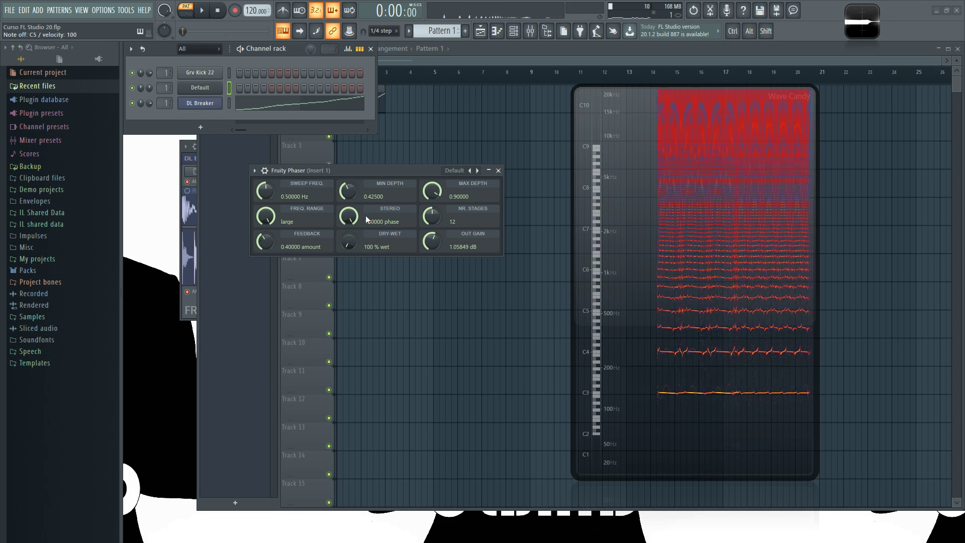
{"action": "mouse_move", "coordinate": [355, 220]}
{"action": "left_mouse_down"}
{"action": "mouse_move", "coordinate": [355, 247]}
{"action": "mouse_move", "coordinate": [355, 221]}
{"action": "left_mouse_up"}
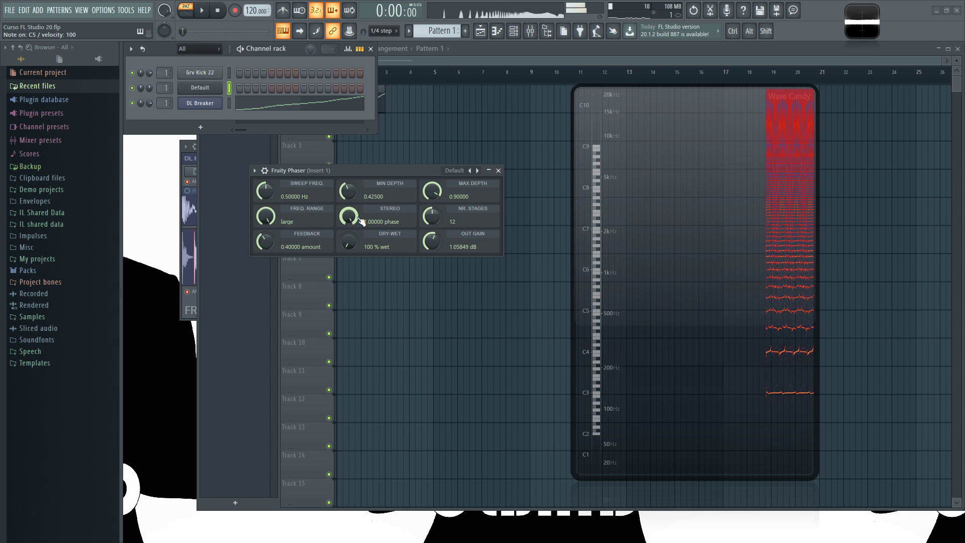
- Set frequency range to small, min depth to 0.16500, max depth to 0.98200, feedback to 0.75400 and sweep frequency to 0.31520 Hz
{"action": "left_click_drag", "start_coordinate": [266, 216], "coordinate": [266, 231]}
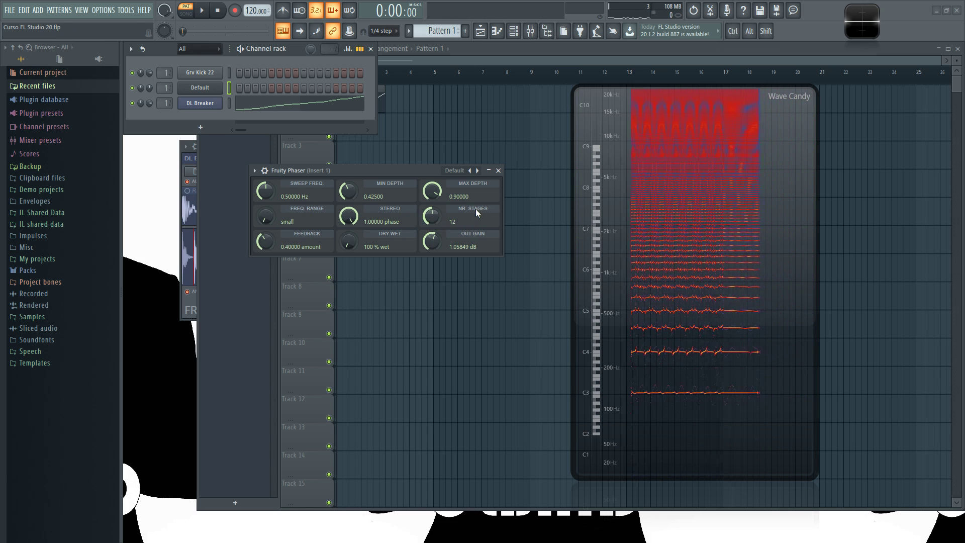
{"action": "left_click_drag", "start_coordinate": [265, 191], "coordinate": [265, 201]}
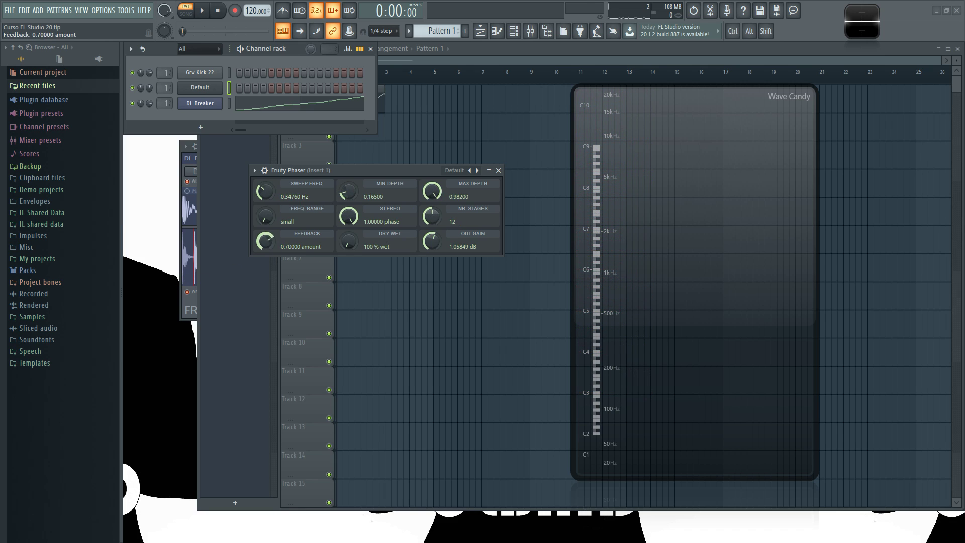
{"action": "left_click_drag", "start_coordinate": [273, 246], "coordinate": [273, 240]}
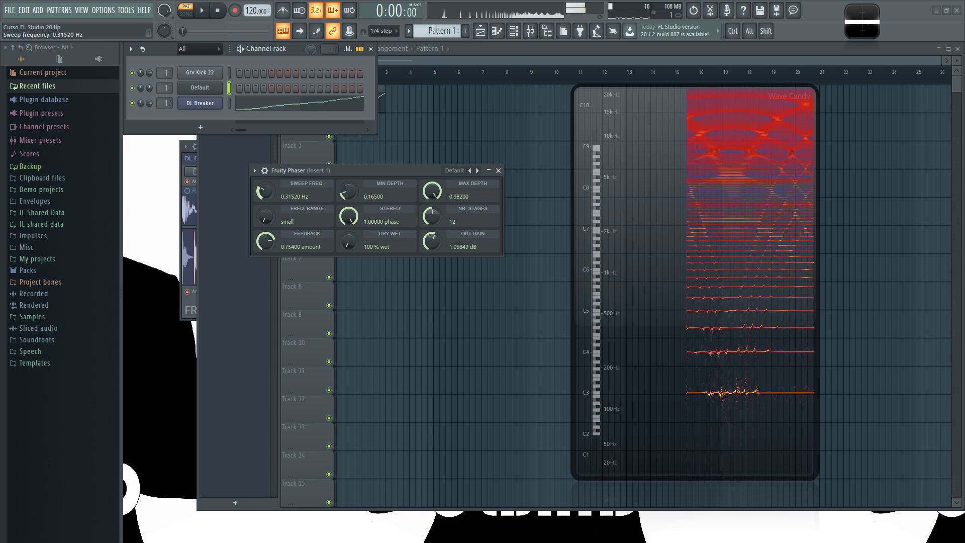
- Set the stereo phase to 0.50000 and sweep frequency to 0.29820 Hz, and compare notes at 3, 6 and 23 stages
{"action": "left_click_drag", "start_coordinate": [349, 216], "coordinate": [348, 236]}
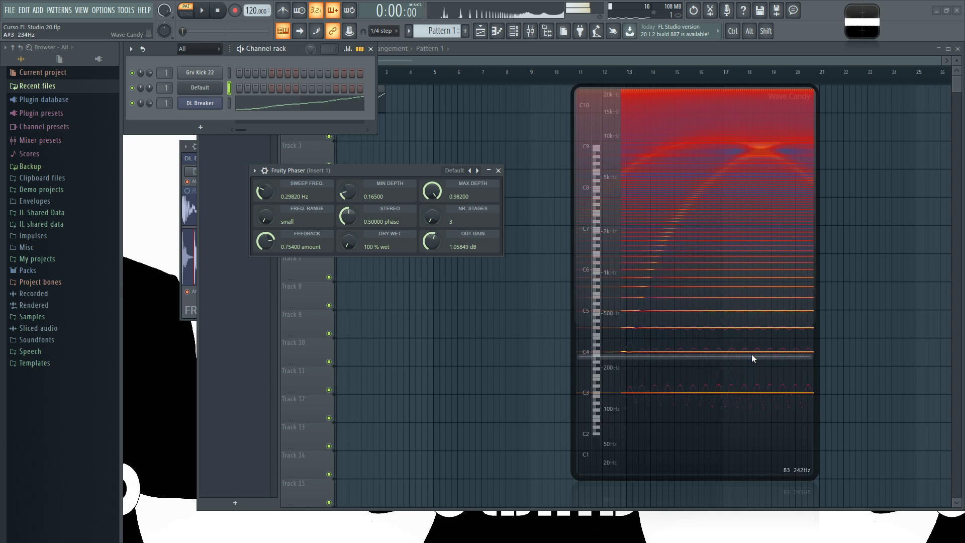
{"action": "key", "text": "space"}
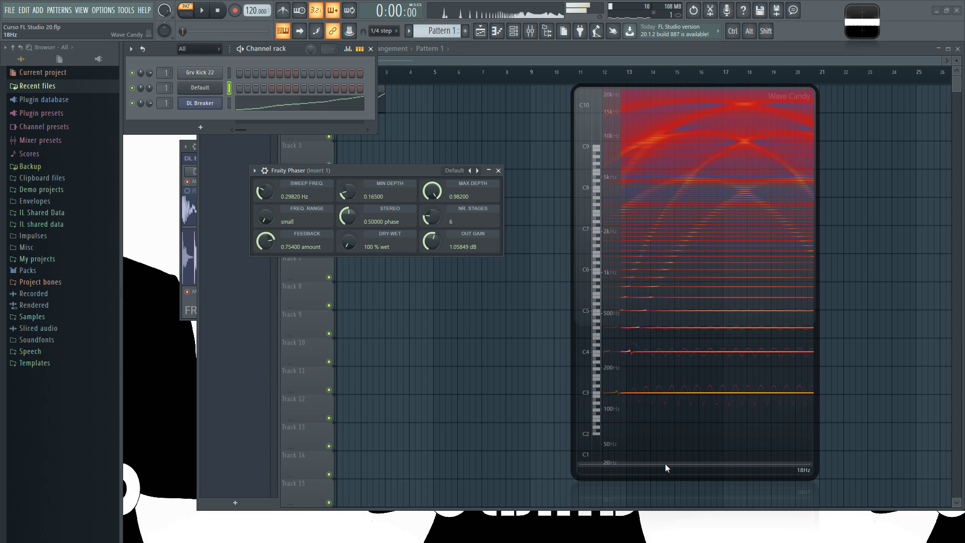
{"action": "left_click_drag", "start_coordinate": [450, 218], "coordinate": [449, 186]}
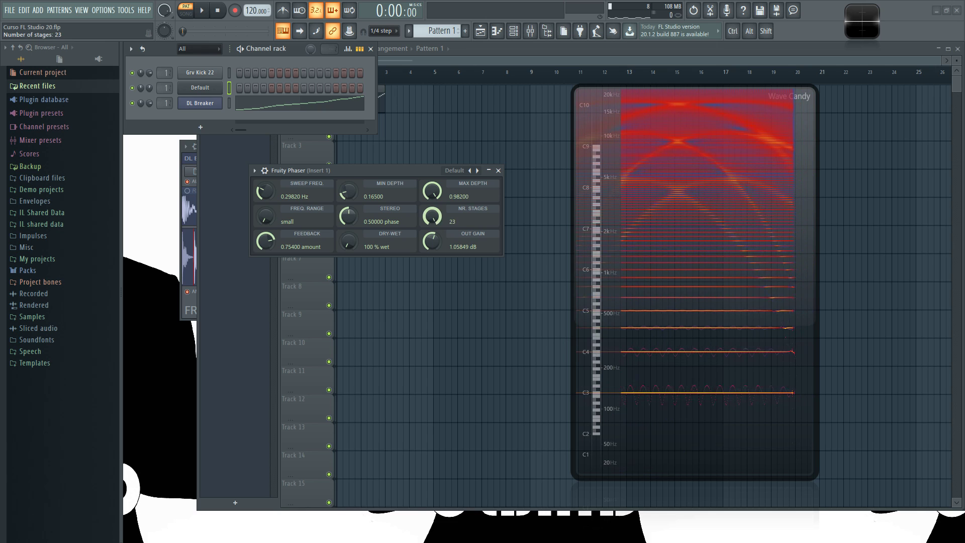
{"action": "key", "text": "z"}
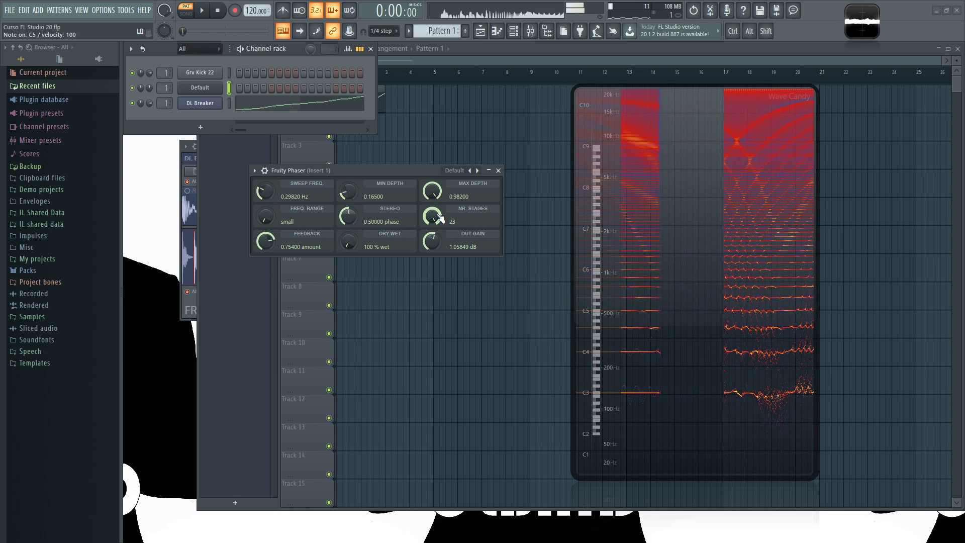
- Lower the number of stages to 8 and 3 while playing notes, and raise it to 18 for comparison
{"action": "scroll", "coordinate": [432, 216], "scroll_direction": "down", "scroll_amount": 15}
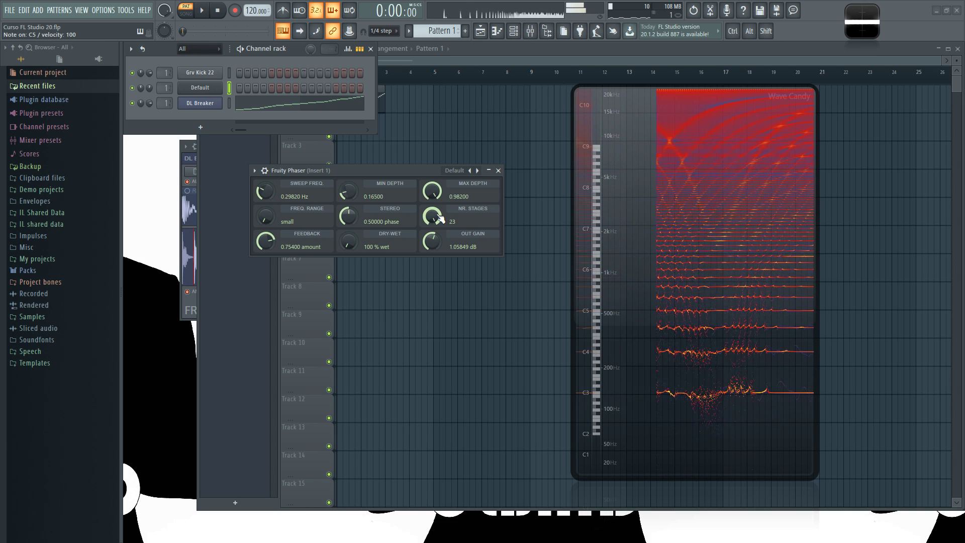
{"action": "scroll", "coordinate": [437, 219], "scroll_direction": "up", "scroll_amount": 1}
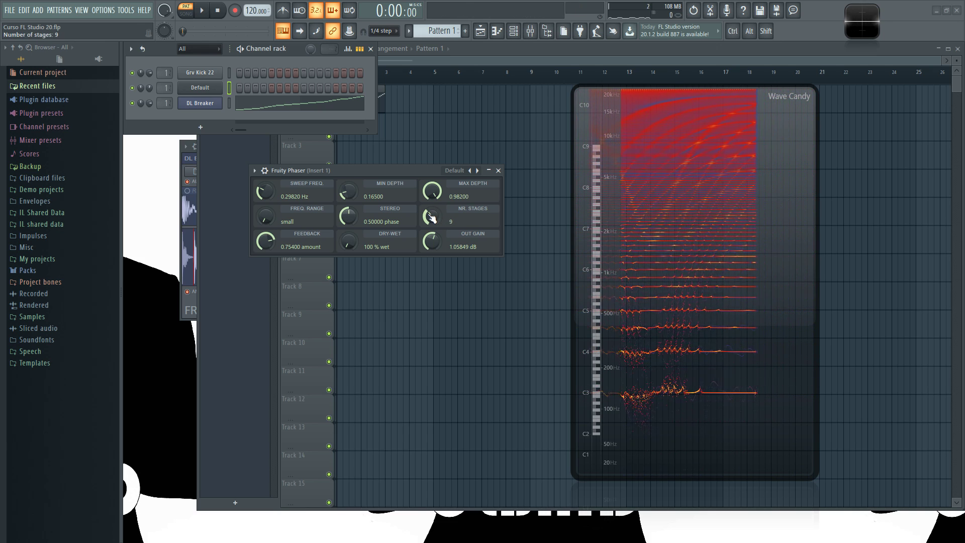
{"action": "scroll", "coordinate": [436, 220], "scroll_direction": "down", "scroll_amount": 2}
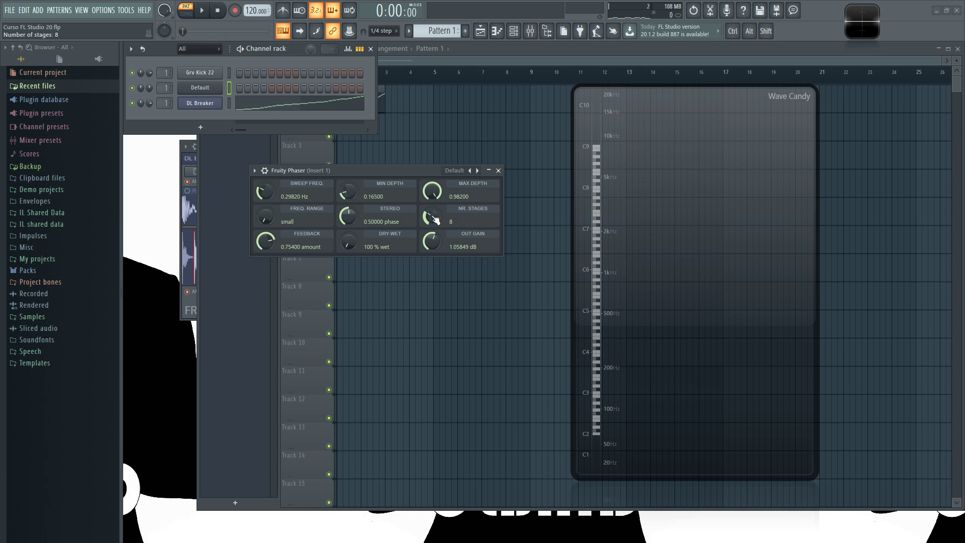
{"action": "key", "text": "z"}
{"action": "scroll", "coordinate": [435, 219], "scroll_direction": "down", "scroll_amount": 2}
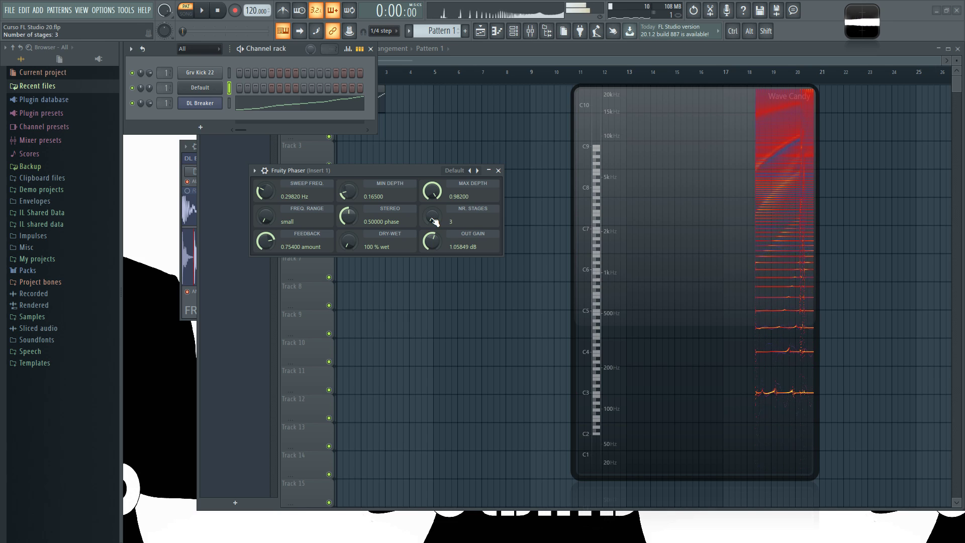
{"action": "left_click_drag", "start_coordinate": [435, 219], "coordinate": [435, 207]}
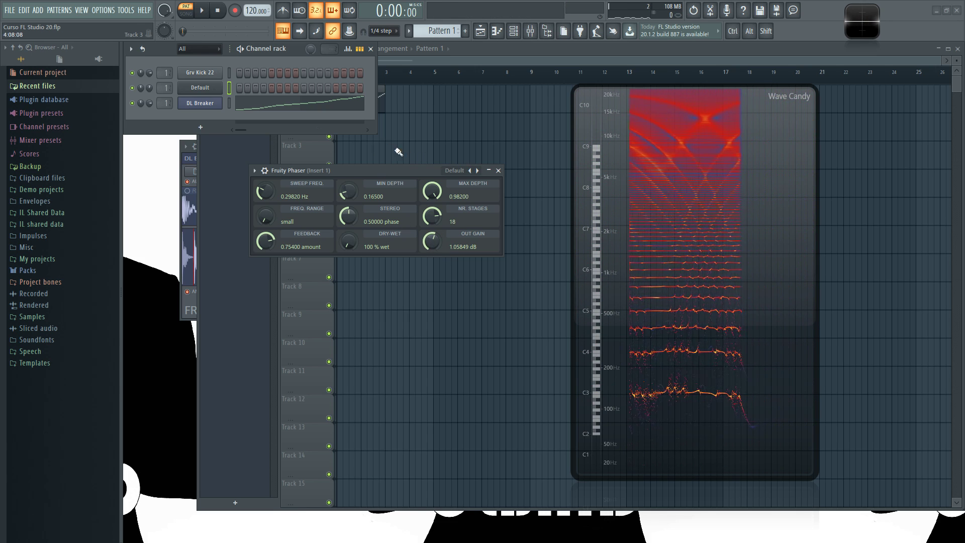
- Play the DL Breaker pattern through the phaser and set 5 stages, min depth 0.37300 and a large frequency range
{"action": "left_click_drag", "start_coordinate": [422, 172], "coordinate": [391, 168]}
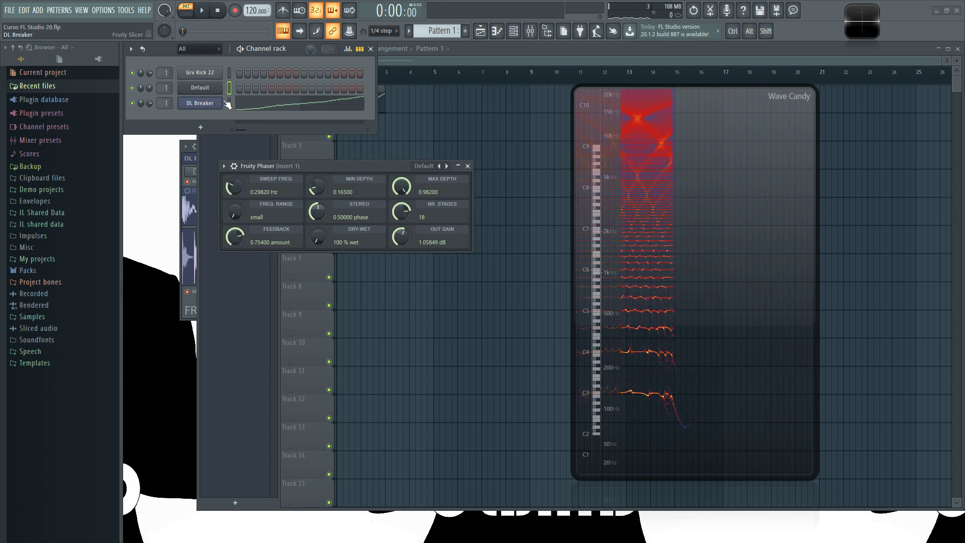
{"action": "key", "text": "space"}
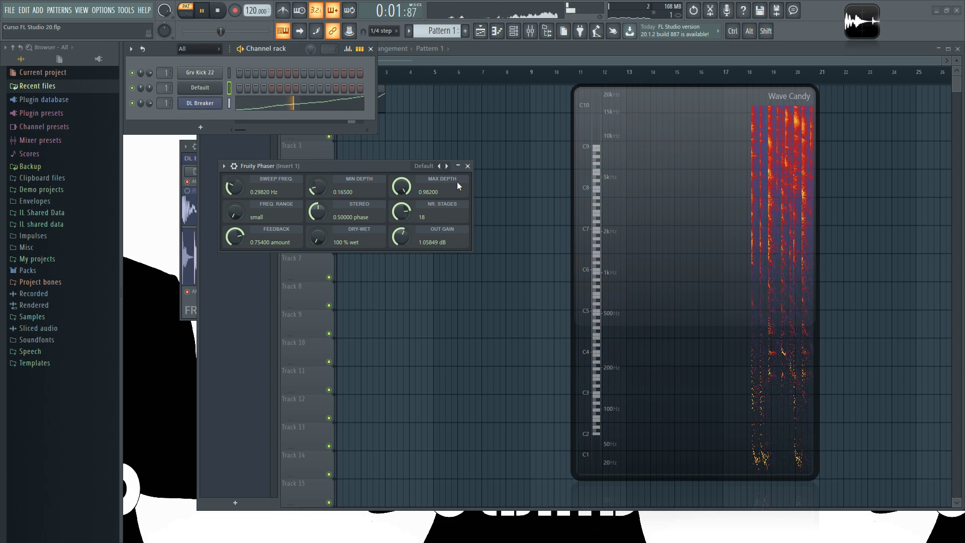
{"action": "scroll", "coordinate": [407, 210], "scroll_direction": "down", "scroll_amount": 13}
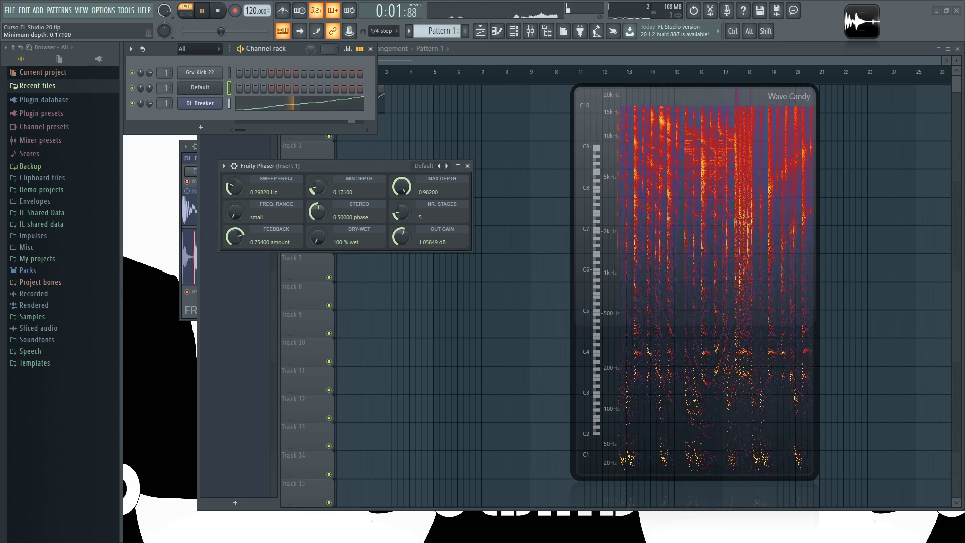
{"action": "scroll", "coordinate": [240, 216], "scroll_direction": "up", "scroll_amount": 2}
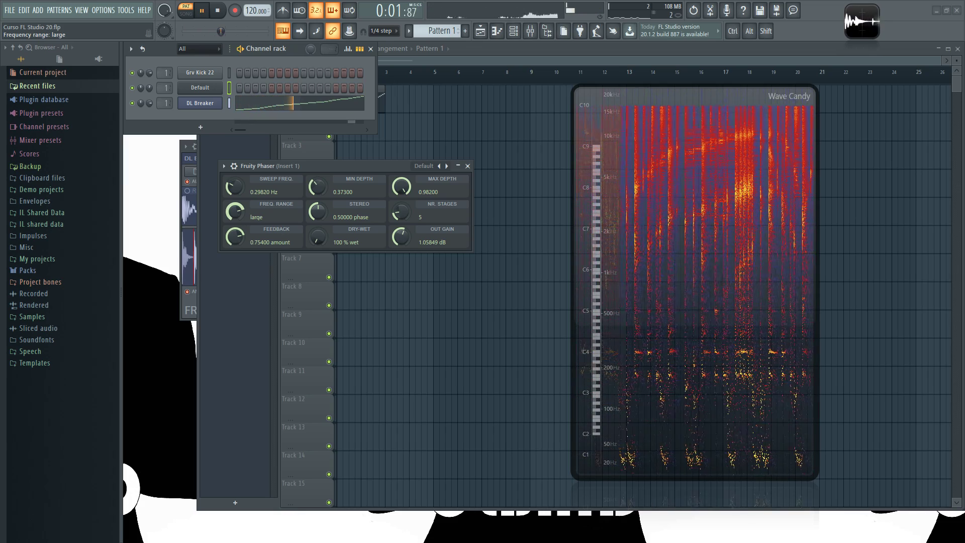
- Compare feedback at 0.96600 and 0.38800 on the drum loop, and set feedback to 0.29300 and sweep frequency to 0.30300 Hz
{"action": "scroll", "coordinate": [234, 236], "scroll_direction": "down", "scroll_amount": 2}
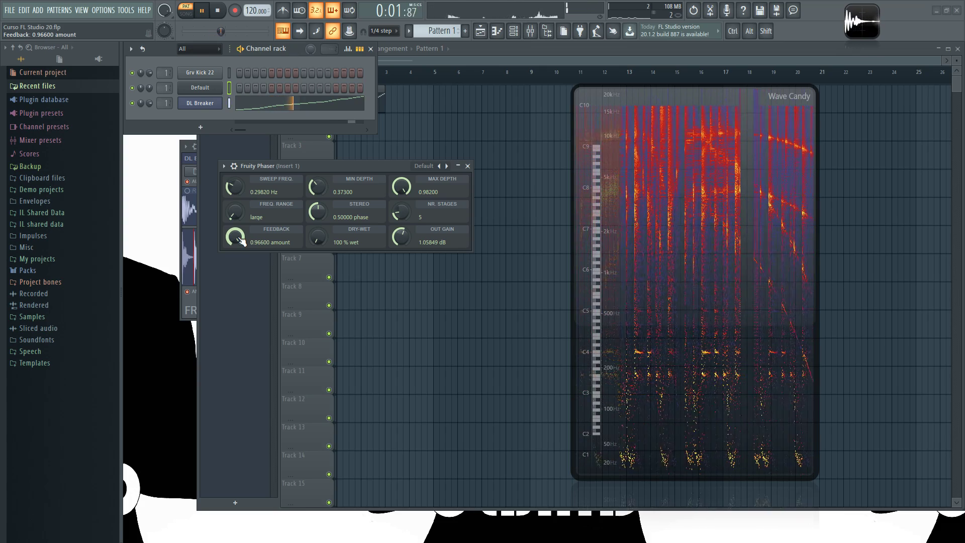
{"action": "scroll", "coordinate": [234, 237], "scroll_direction": "up", "scroll_amount": 3}
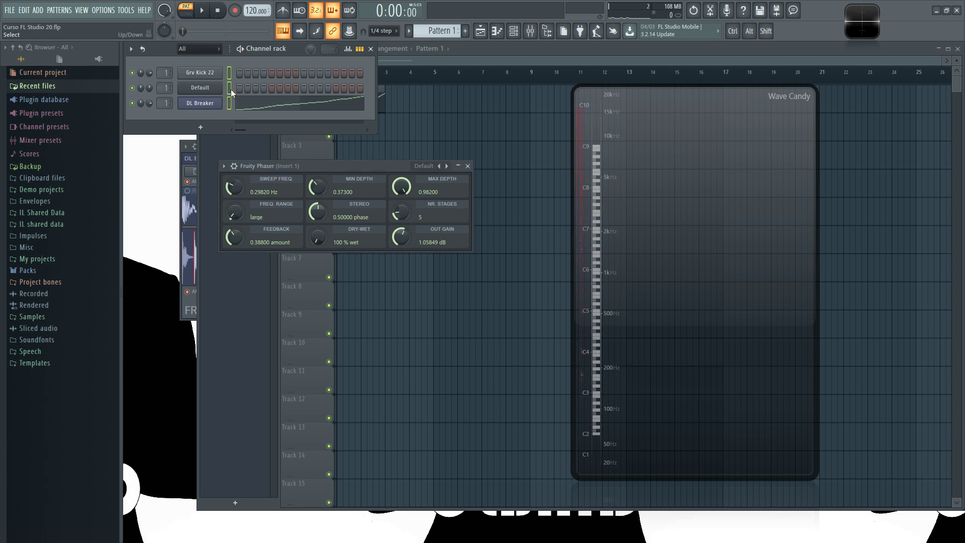
{"action": "left_click_drag", "start_coordinate": [345, 170], "coordinate": [345, 166]}
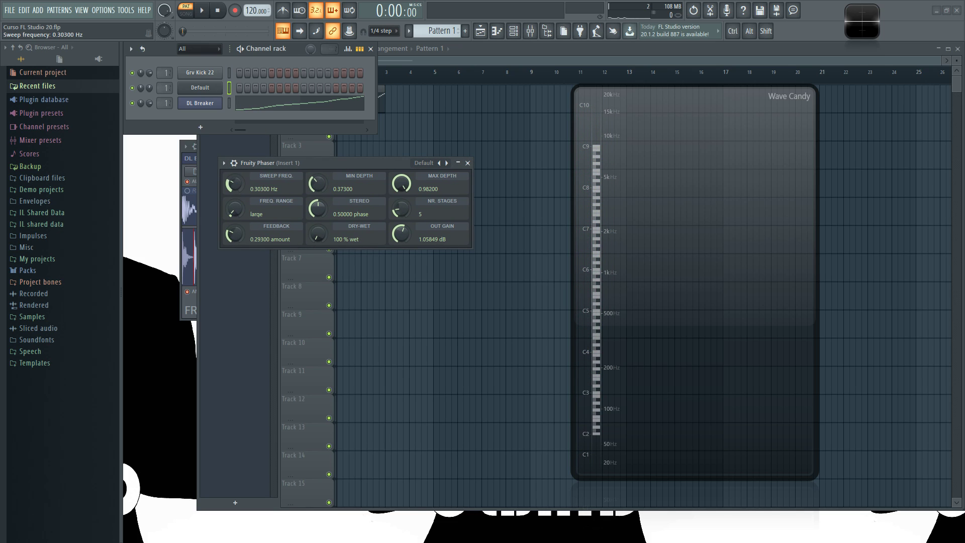
- Preview the DL Breaker channel and review the Default synth's polyphony and portamento settings
{"action": "left_click", "coordinate": [210, 103]}
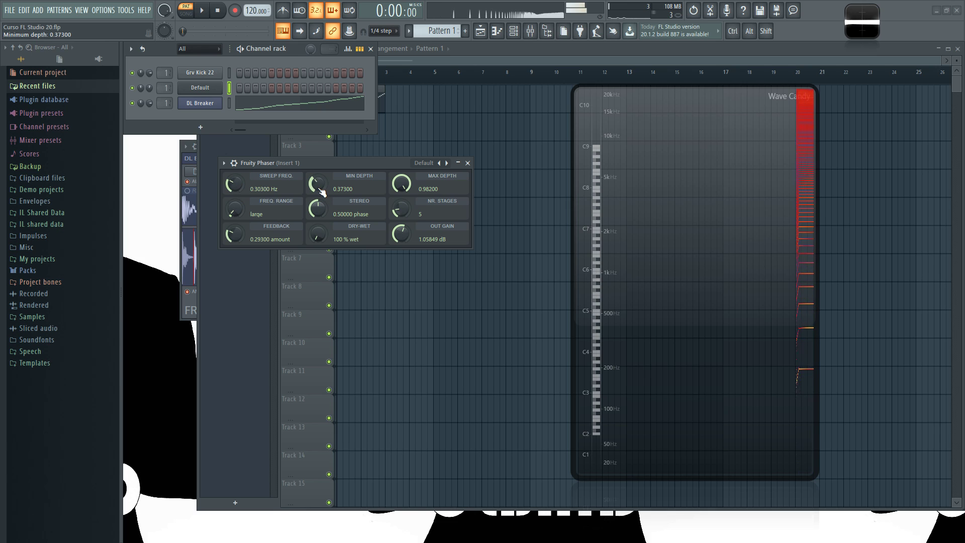
{"action": "left_click", "coordinate": [211, 88]}
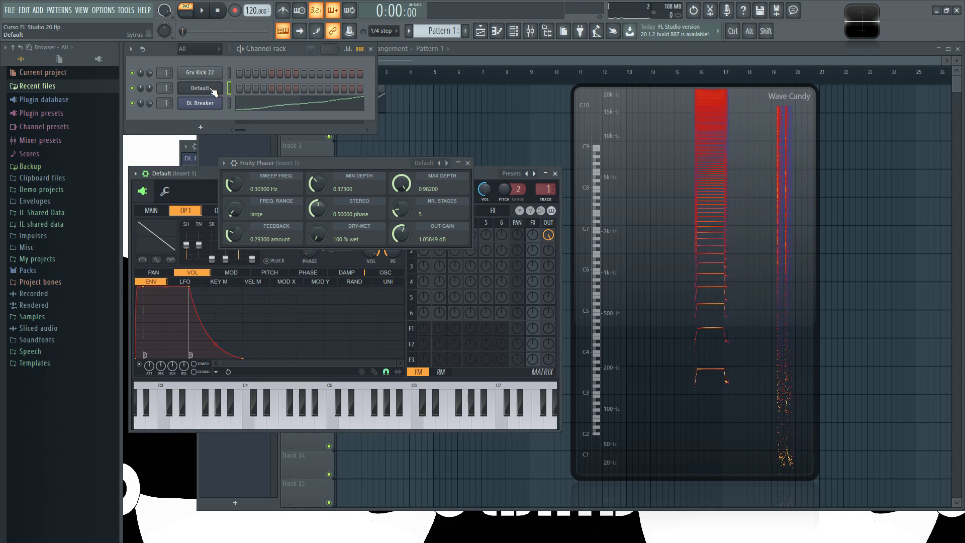
{"action": "left_click", "coordinate": [164, 191]}
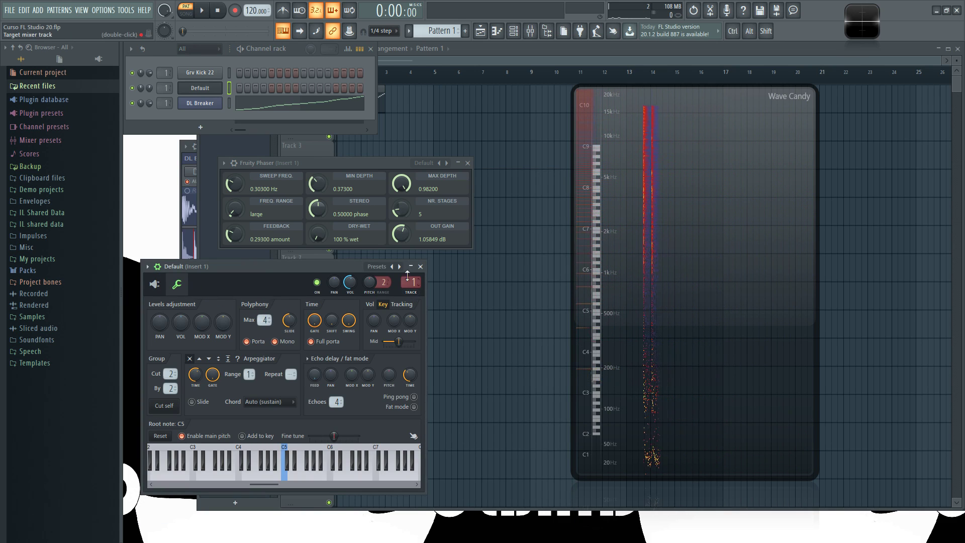
{"action": "left_click", "coordinate": [421, 266]}
- Close the phaser, playlist and DL Breaker slicer windows, and play notes on the Default channel
{"action": "left_click", "coordinate": [467, 163]}
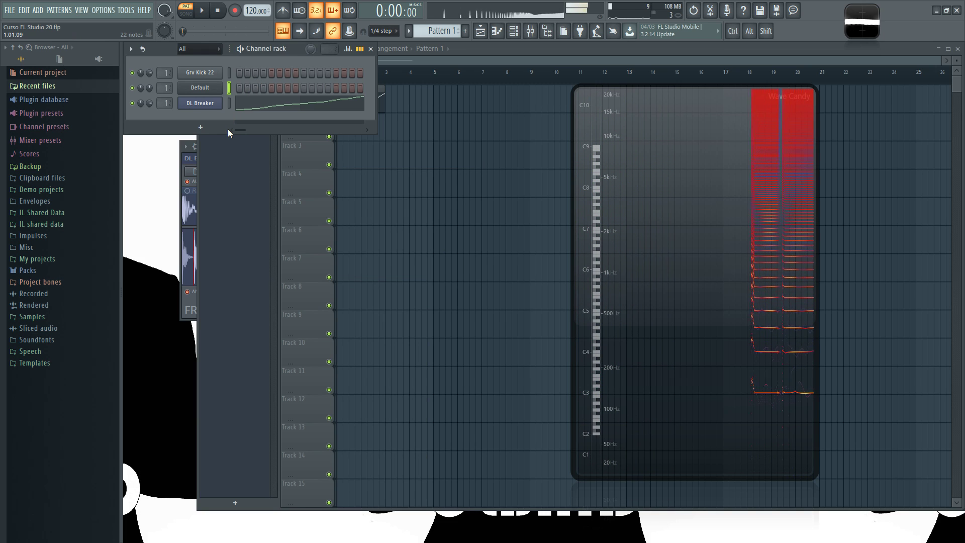
{"action": "left_click", "coordinate": [958, 48]}
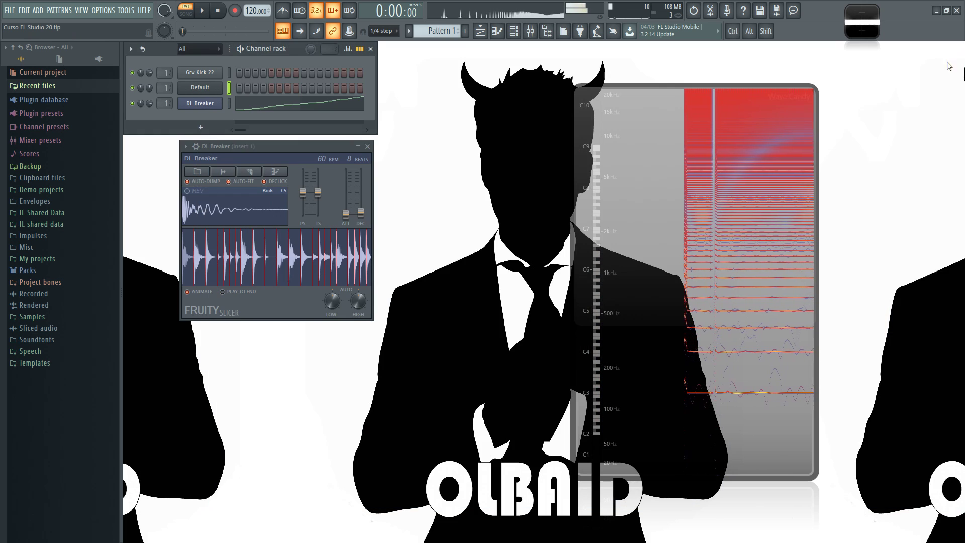
{"action": "left_click", "coordinate": [368, 146]}
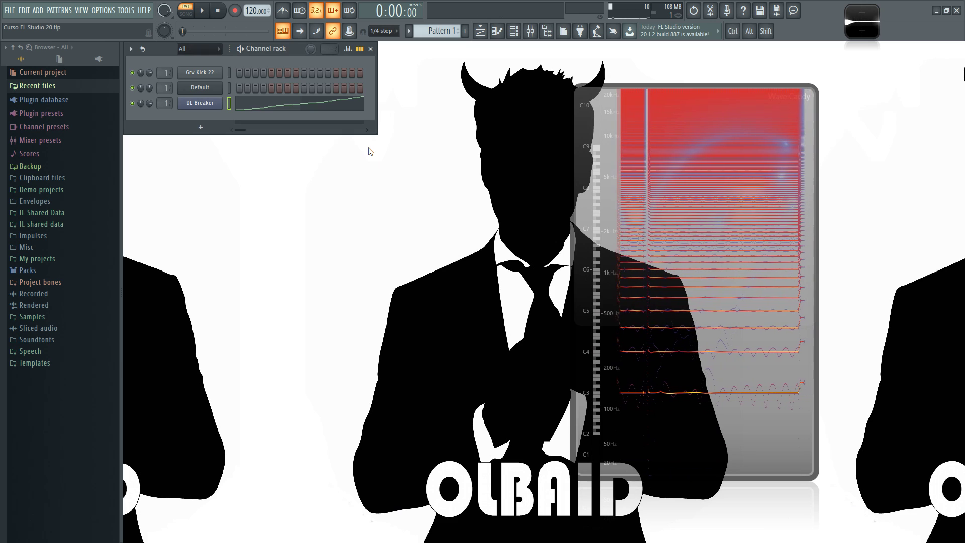
{"action": "left_click", "coordinate": [229, 89]}
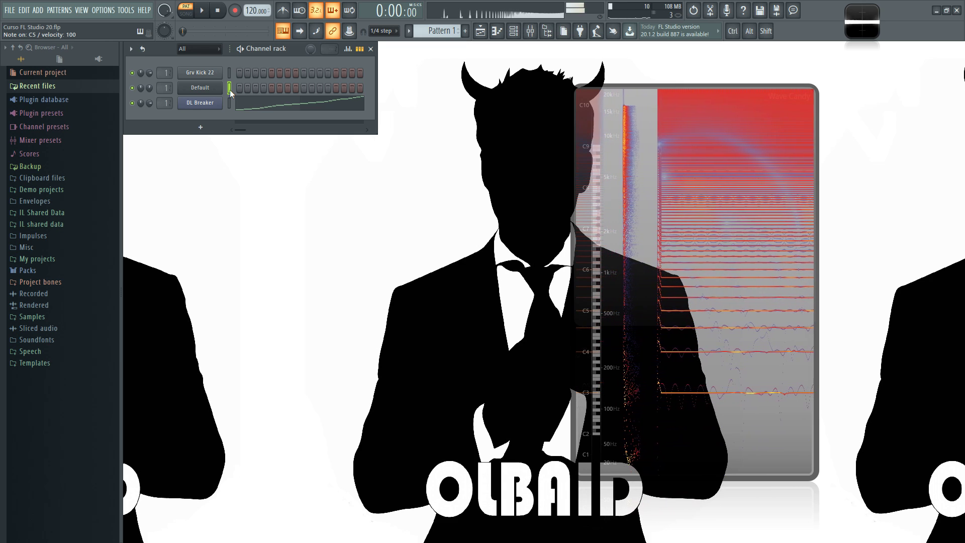
{"action": "key", "text": "v"}
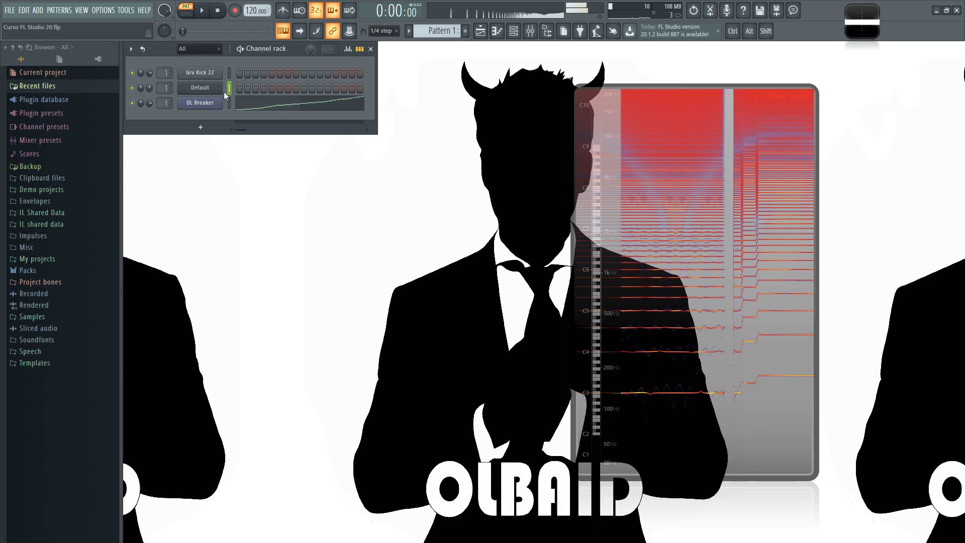
- Reopen Fruity Phaser from mixer Insert 1 and set min depth 0.27100, max depth 0.76800 and 12 stages
{"action": "key", "text": "F9"}
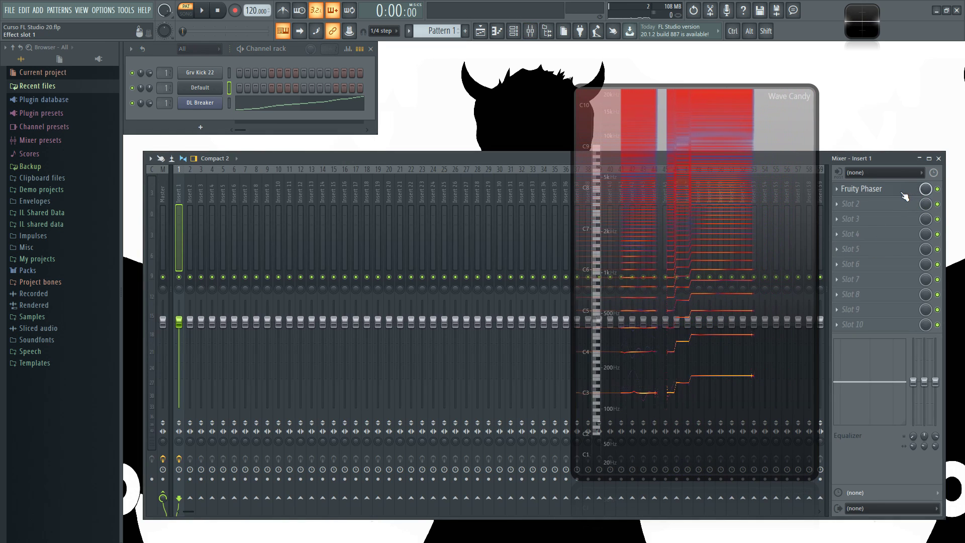
{"action": "left_click_drag", "start_coordinate": [401, 184], "coordinate": [403, 211]}
{"action": "key", "text": "z"}
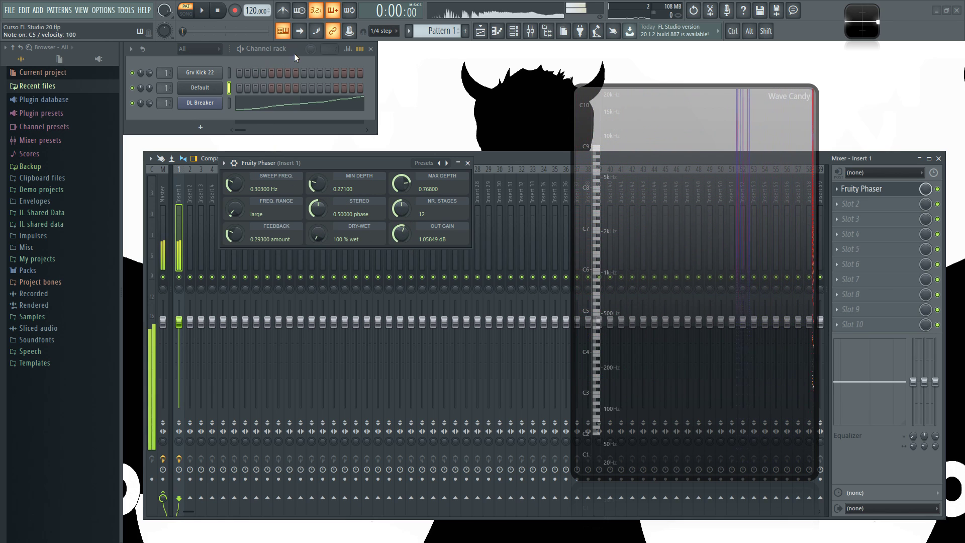
- Turn off Mono on the Default synth and raise the phaser's sweep frequency to 0.53720 Hz while playing chords
{"action": "left_click", "coordinate": [204, 90]}
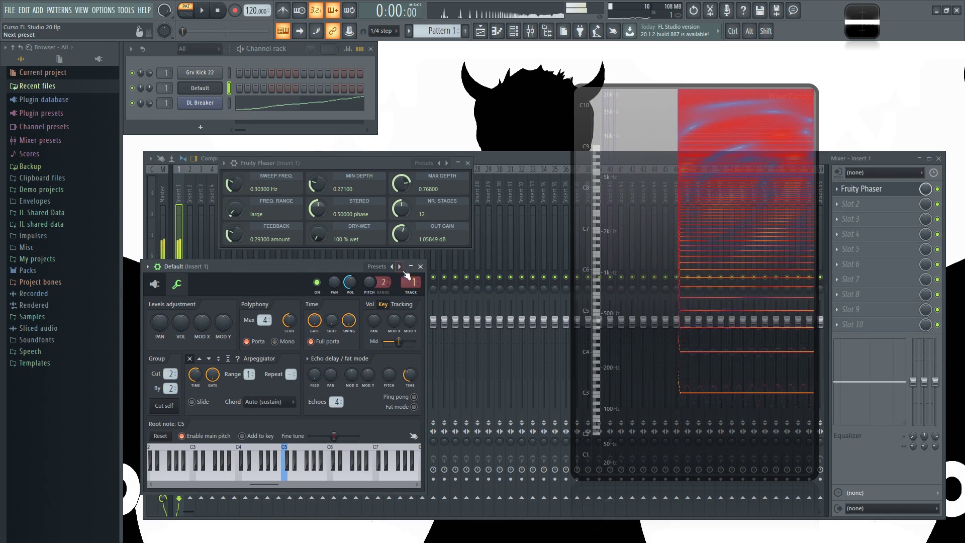
{"action": "left_click", "coordinate": [420, 267]}
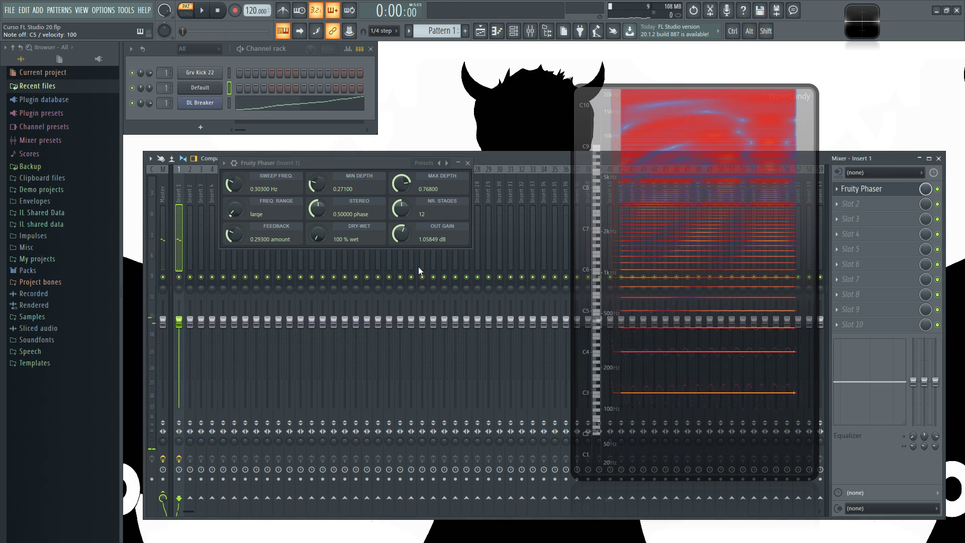
{"action": "key", "text": "b"}
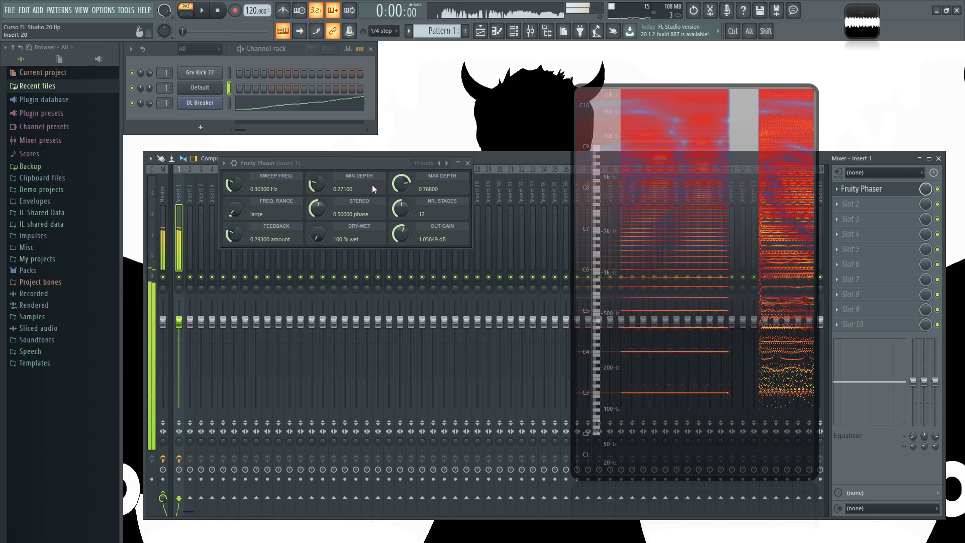
{"action": "left_click_drag", "start_coordinate": [348, 162], "coordinate": [352, 162]}
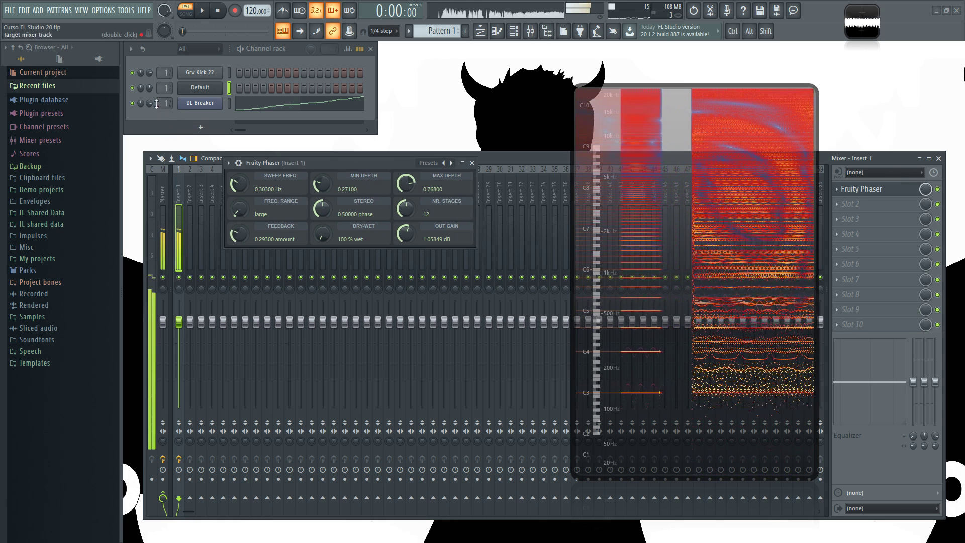
{"action": "left_click_drag", "start_coordinate": [238, 184], "coordinate": [239, 181]}
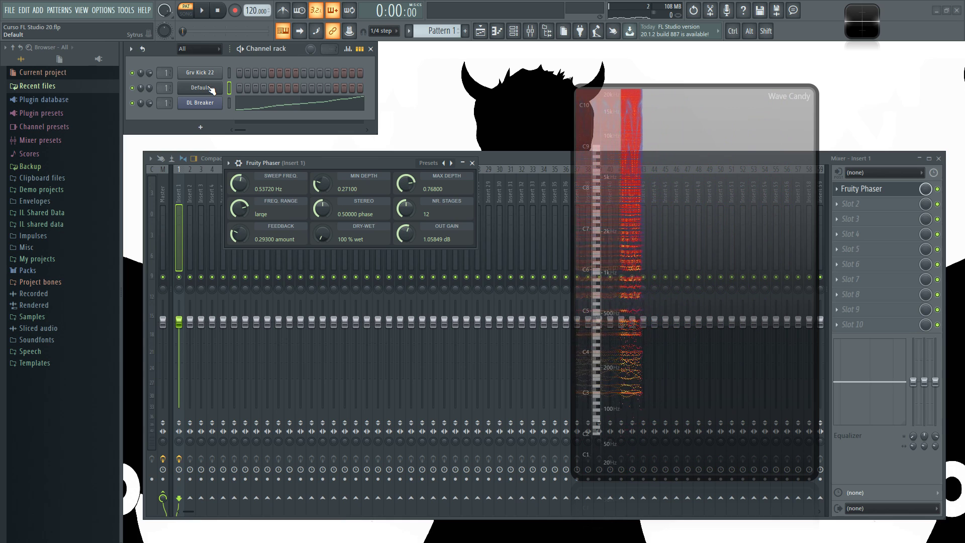
- Add the Classical Acoustic guitar from the Packs instruments to the channel rack as a new channel
{"action": "left_click", "coordinate": [55, 274]}
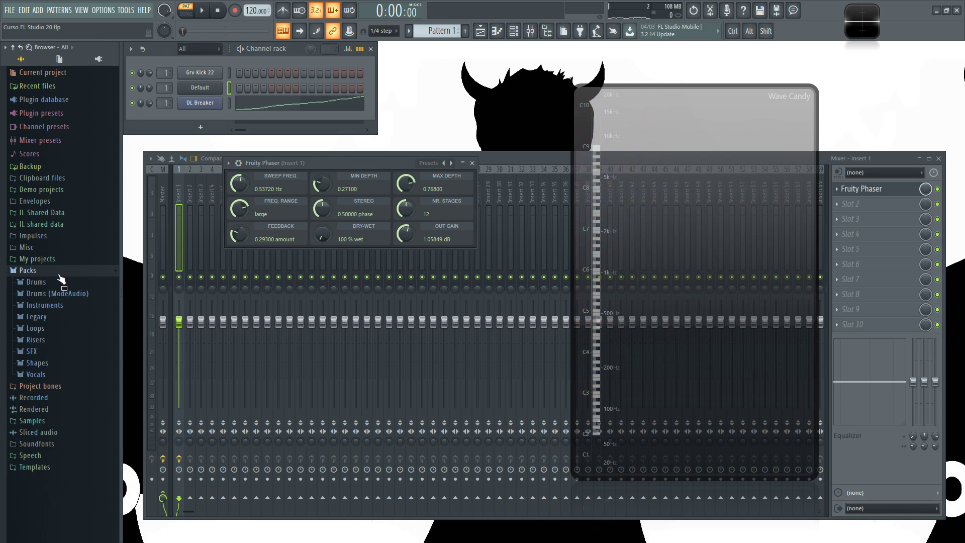
{"action": "left_click", "coordinate": [71, 307]}
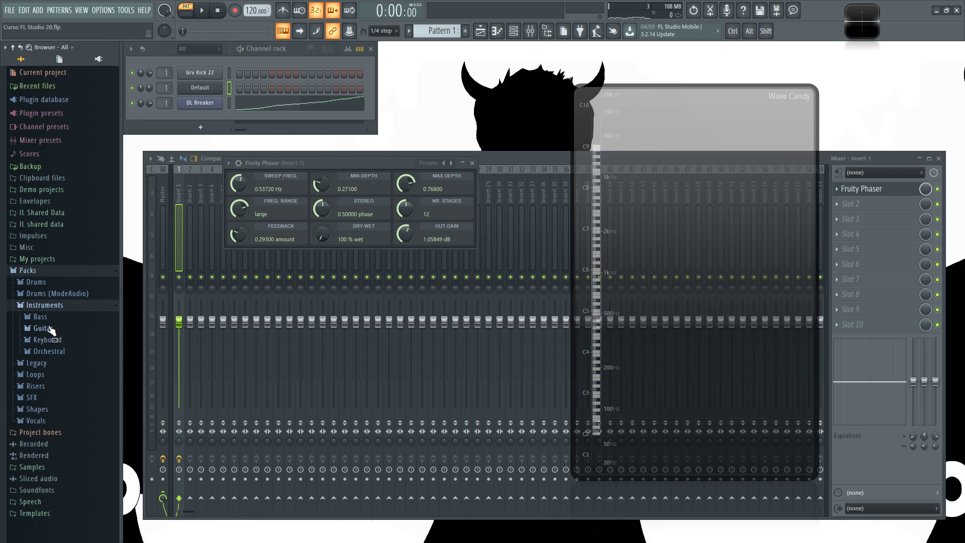
{"action": "left_click", "coordinate": [61, 329]}
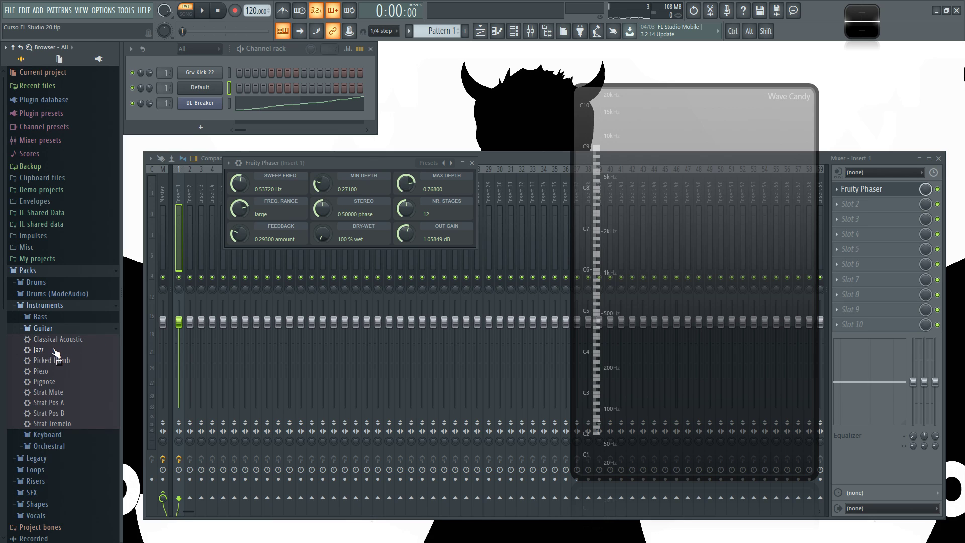
{"action": "left_click_drag", "start_coordinate": [58, 342], "coordinate": [260, 137]}
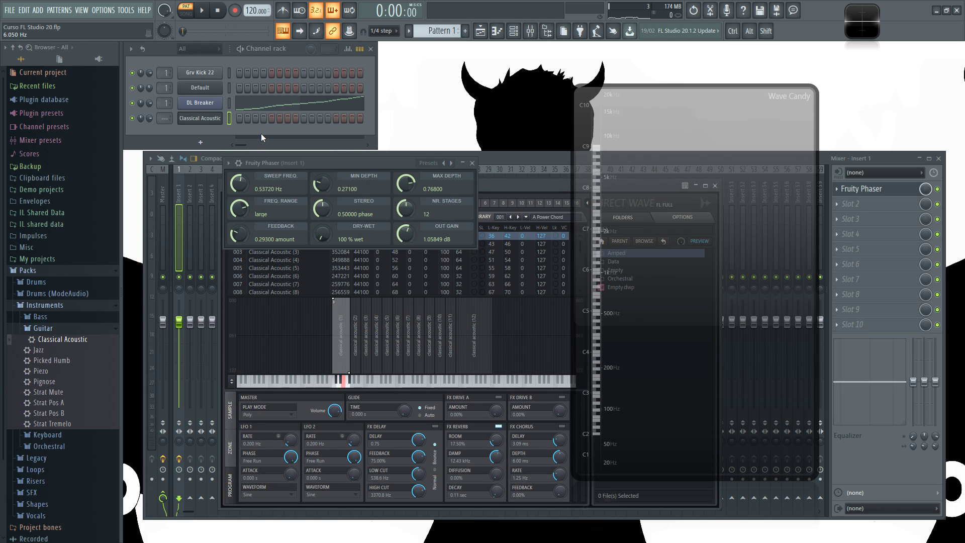
- Route the Classical Acoustic channel to mixer Insert 1 and compare its sound with and without the phaser
{"action": "left_click", "coordinate": [205, 119]}
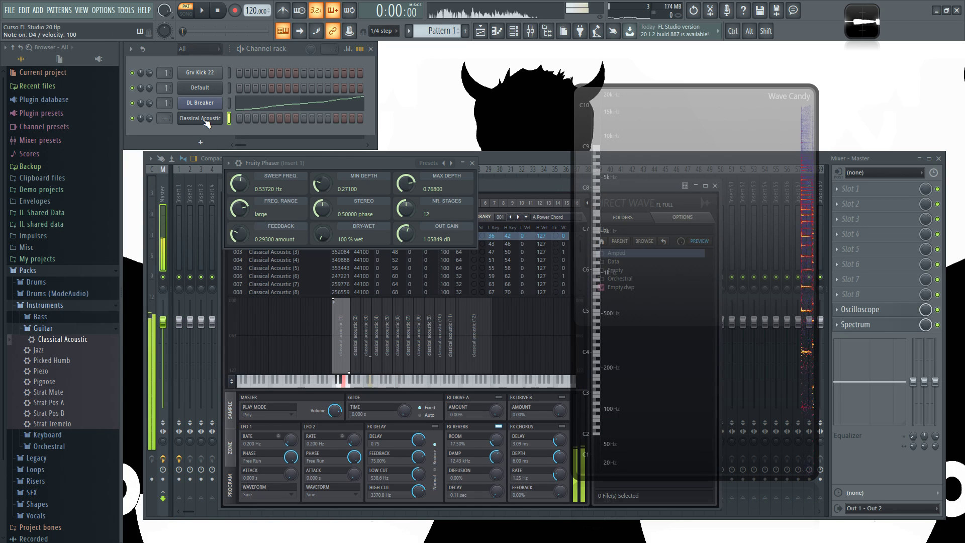
{"action": "key", "text": "ctrl+l"}
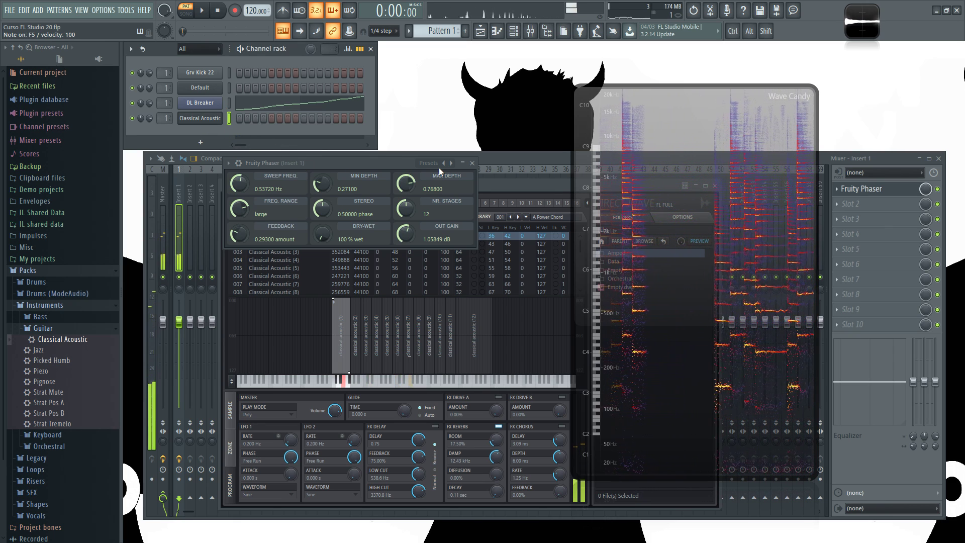
{"action": "left_click", "coordinate": [132, 118]}
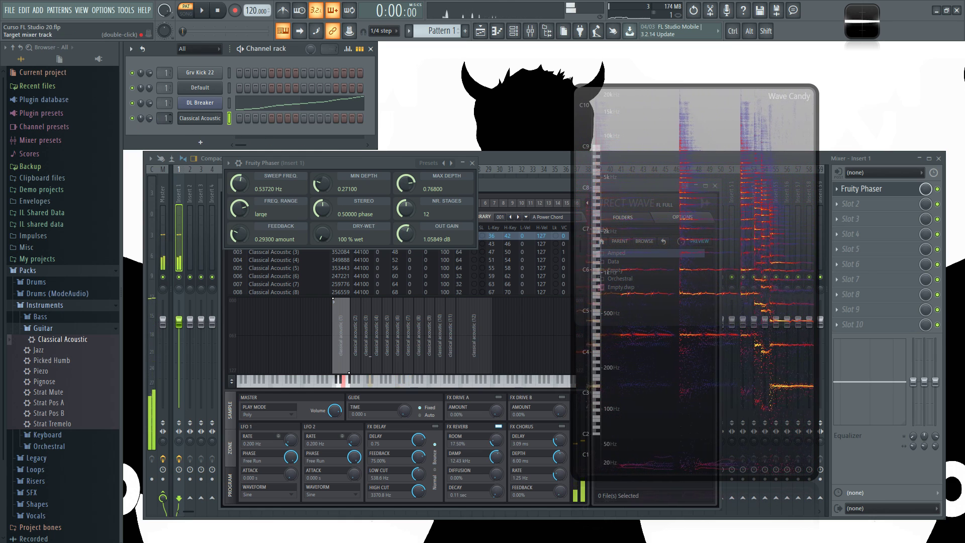
{"action": "scroll", "coordinate": [164, 118], "scroll_direction": "down", "scroll_amount": 1}
{"action": "scroll", "coordinate": [164, 118], "scroll_direction": "up", "scroll_amount": 1}
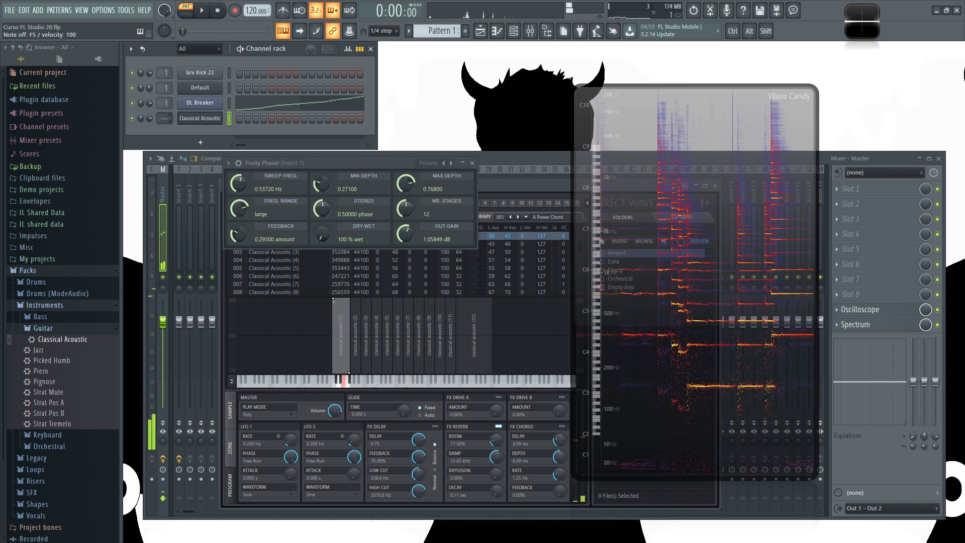
- Audition the phaser presets Aqua Bright and Ambience on the guitar, and load the Wishwash preset
{"action": "left_click", "coordinate": [445, 164]}
{"action": "left_click", "coordinate": [481, 179]}
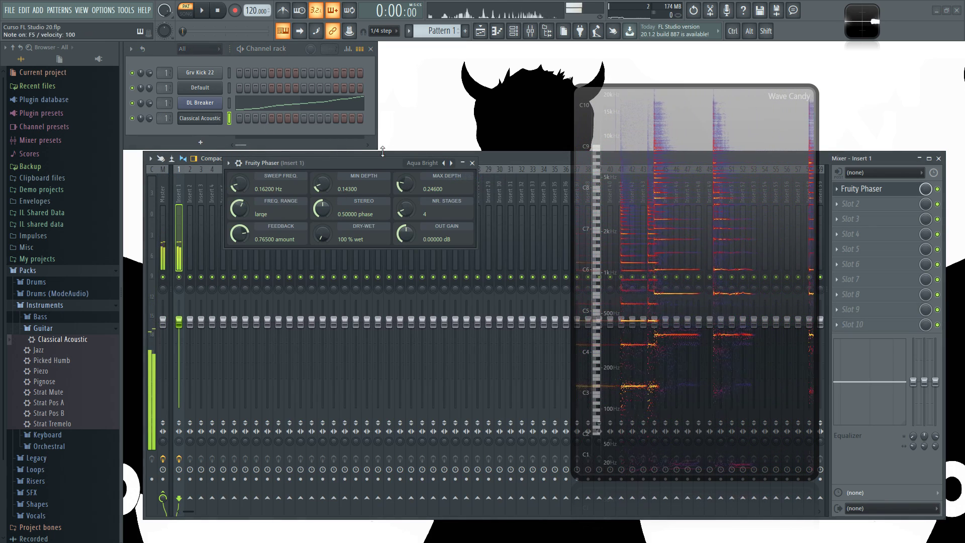
{"action": "left_click", "coordinate": [443, 163]}
{"action": "left_click", "coordinate": [505, 167]}
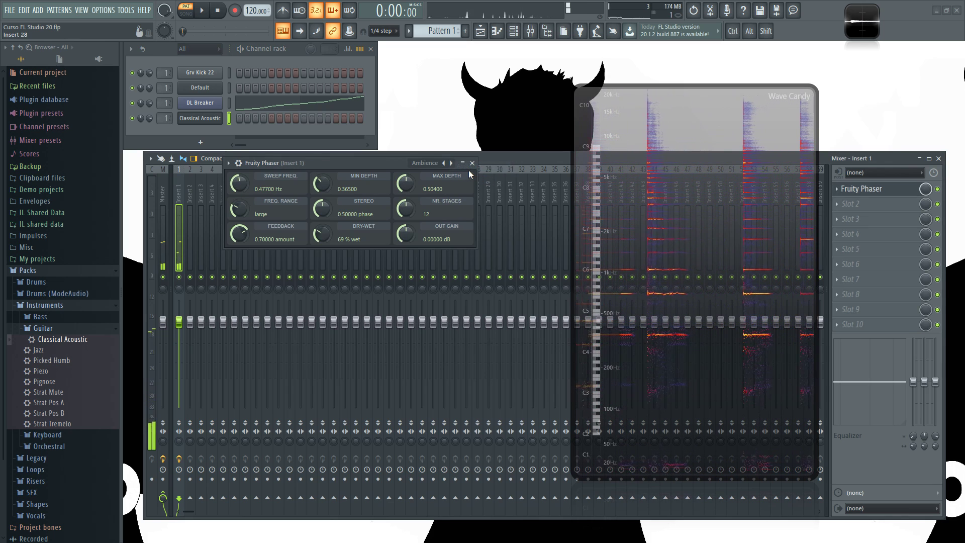
{"action": "left_click", "coordinate": [443, 163]}
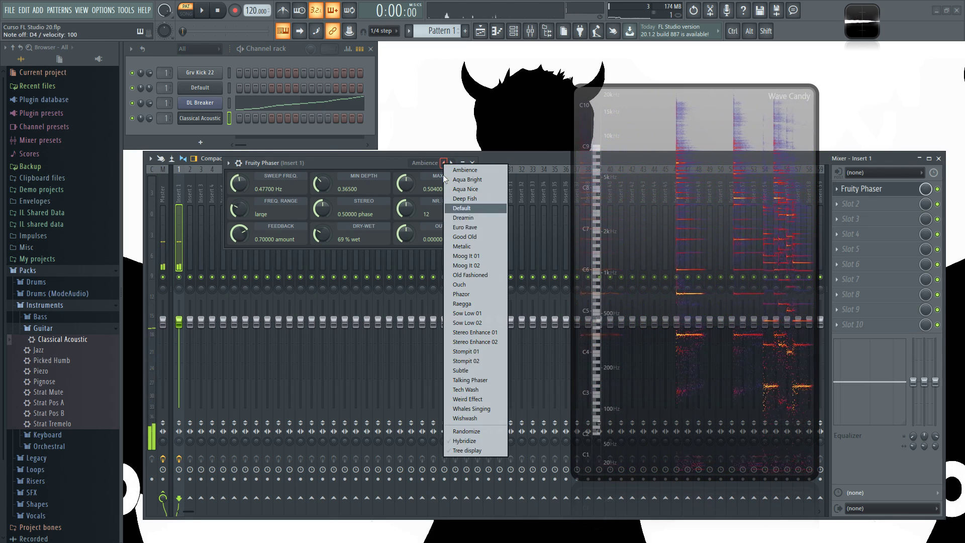
{"action": "left_click", "coordinate": [480, 417]}
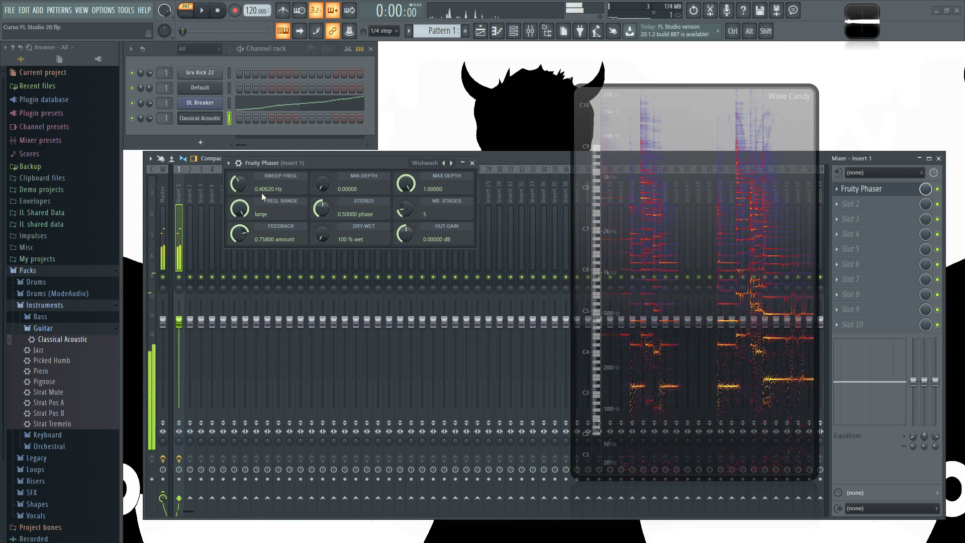
- Set the phaser's frequency range to small, sweep frequency to 0.46920 Hz, stages to 18 and dry-wet to 24% wet
{"action": "left_click_drag", "start_coordinate": [245, 214], "coordinate": [238, 219]}
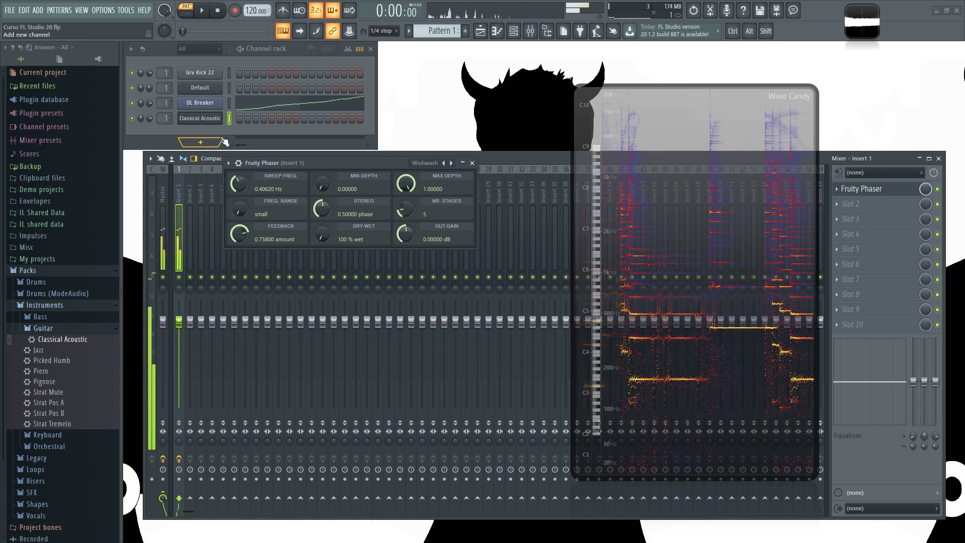
{"action": "left_click_drag", "start_coordinate": [238, 185], "coordinate": [239, 182]}
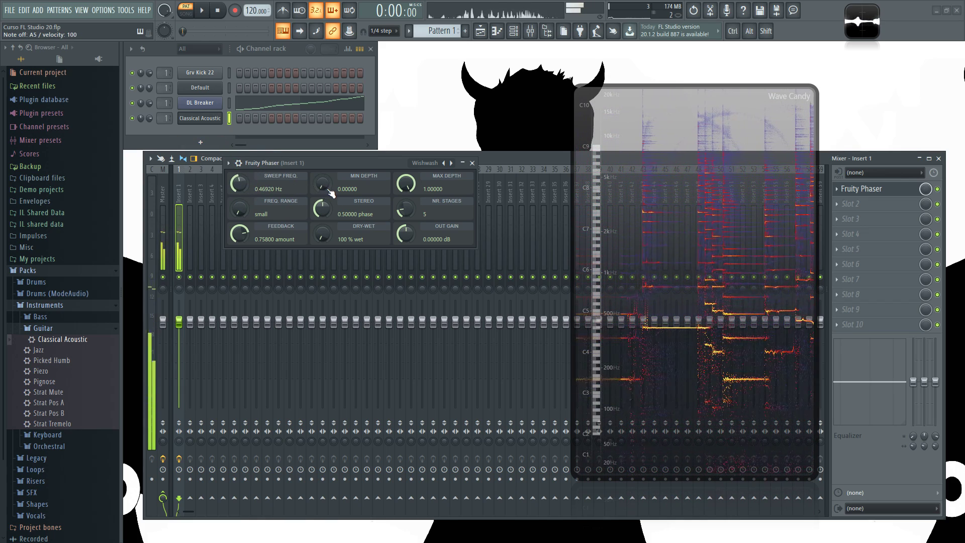
{"action": "mouse_move", "coordinate": [404, 209]}
{"action": "left_mouse_down"}
{"action": "mouse_move", "coordinate": [404, 193]}
{"action": "mouse_move", "coordinate": [414, 221]}
{"action": "left_mouse_up"}
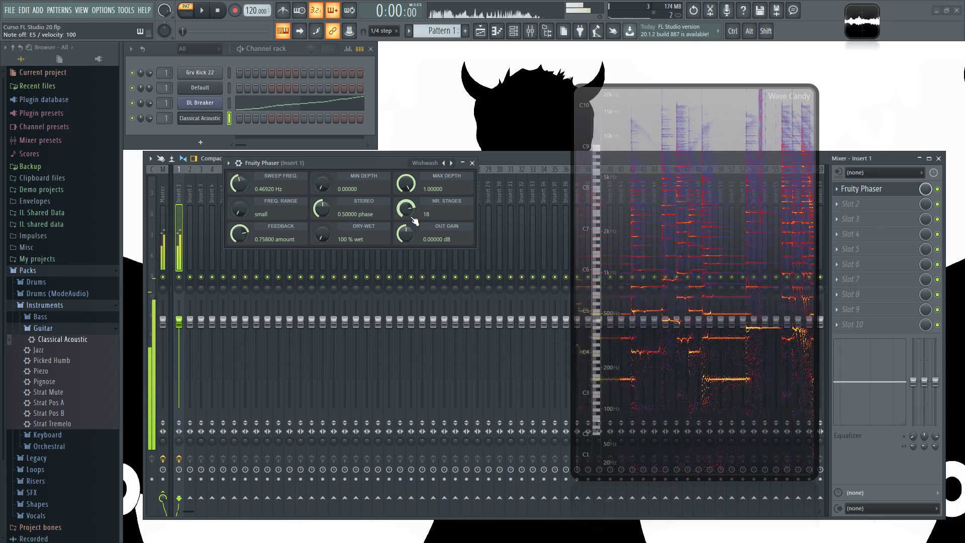
{"action": "left_click_drag", "start_coordinate": [320, 234], "coordinate": [318, 246]}
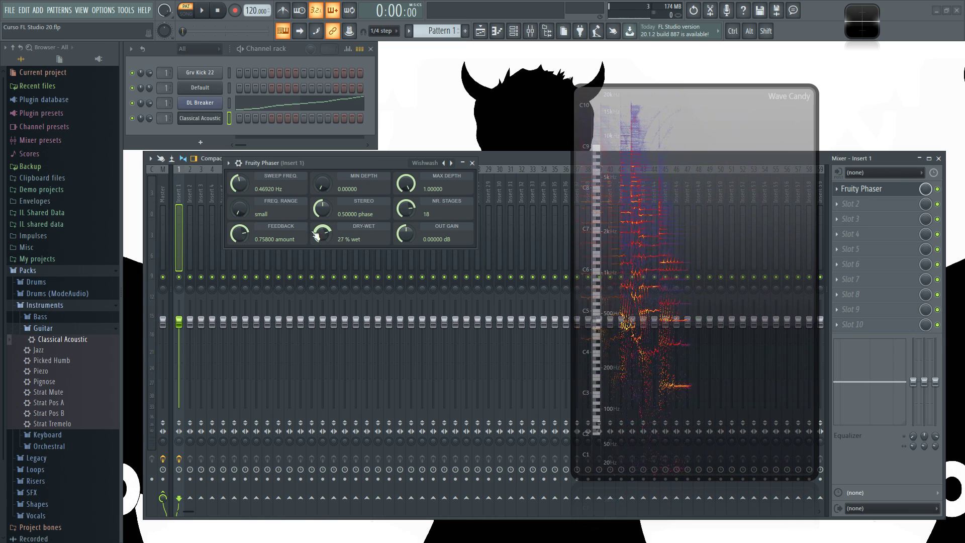
{"action": "left_click_drag", "start_coordinate": [322, 233], "coordinate": [322, 236]}
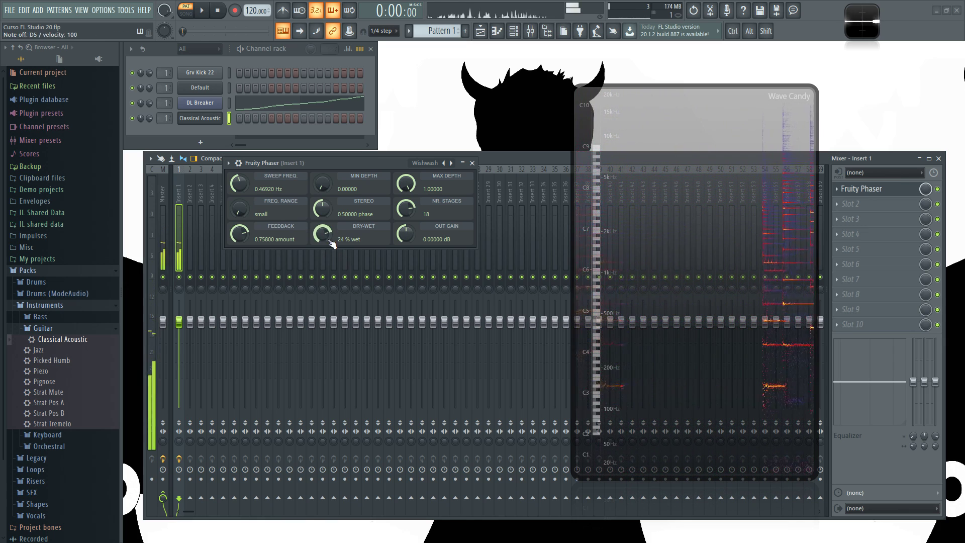